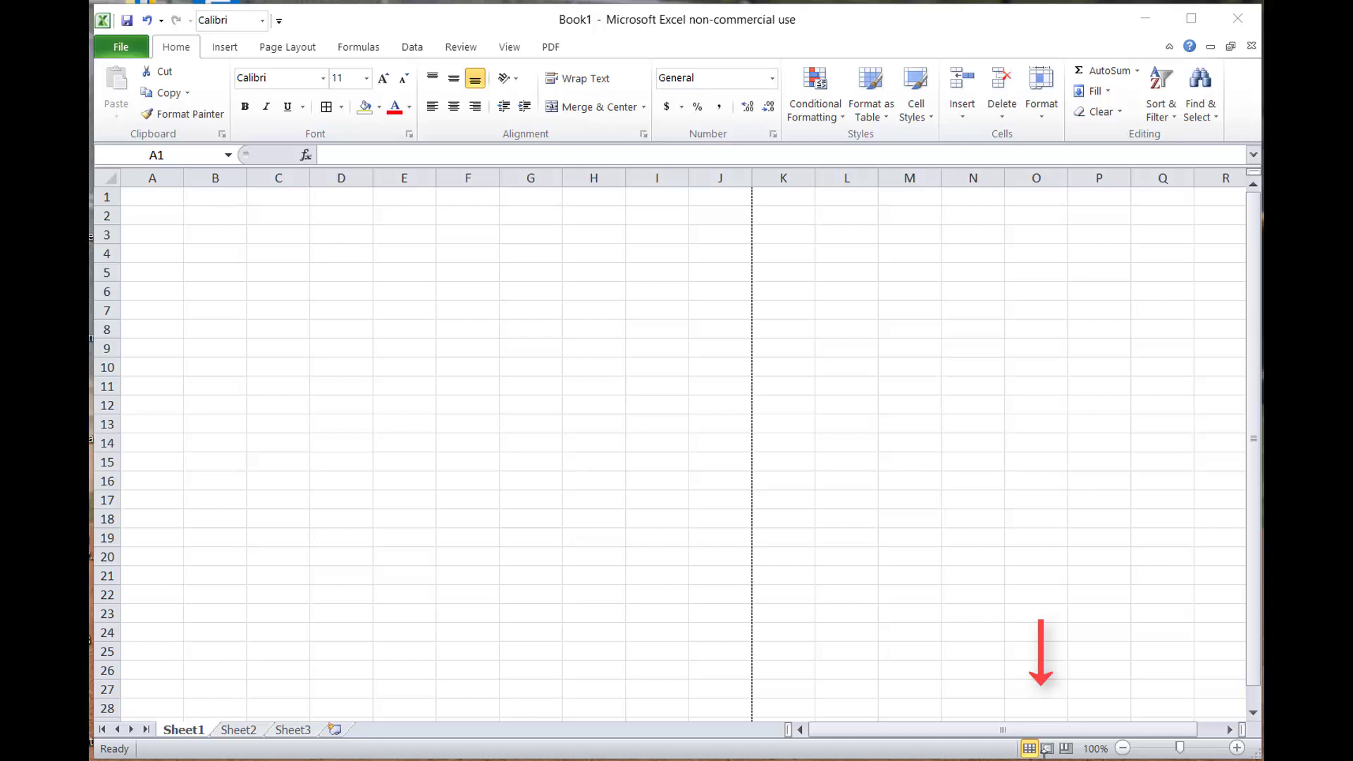
Switch to Page Layout view and set every column on the sheet to 0.25 inch wide
{"action": "left_click", "coordinate": [1049, 749]}
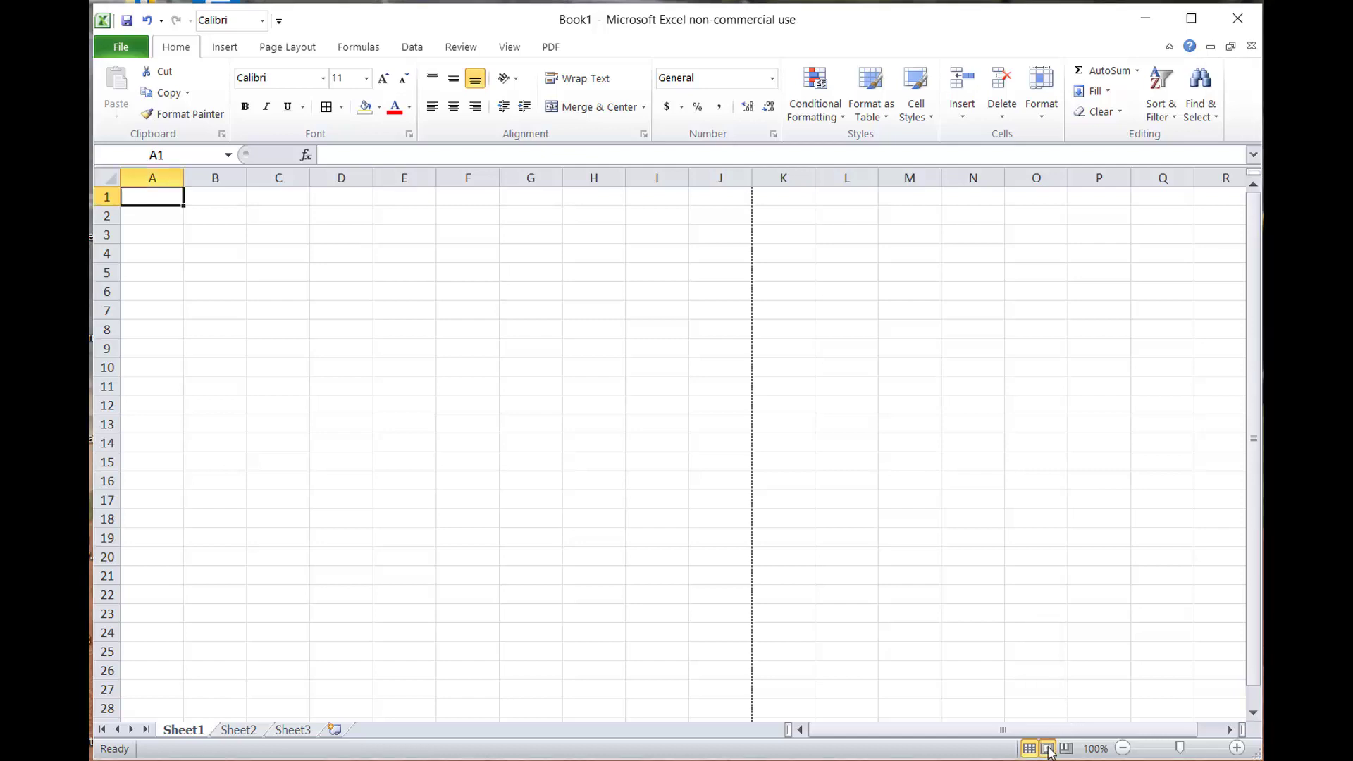
{"action": "left_click", "coordinate": [1048, 750]}
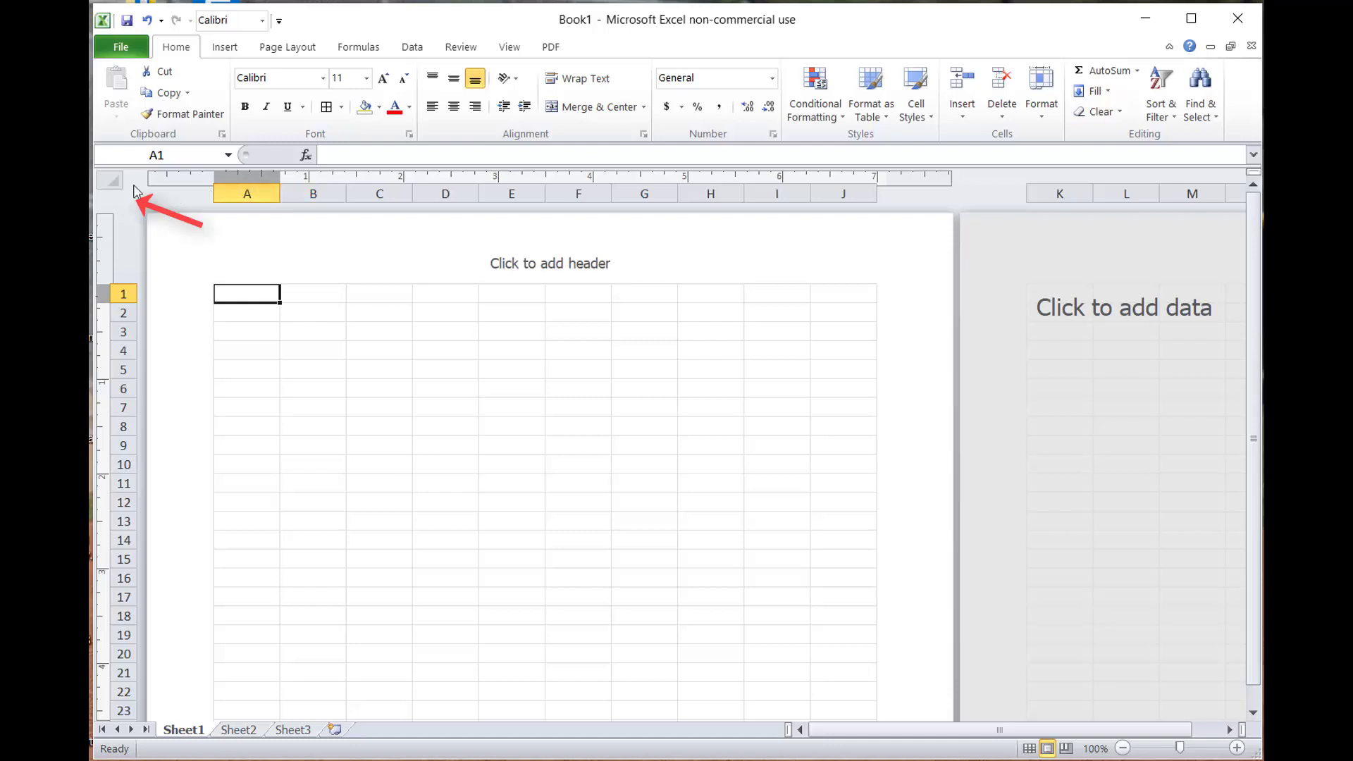
{"action": "left_click", "coordinate": [112, 181]}
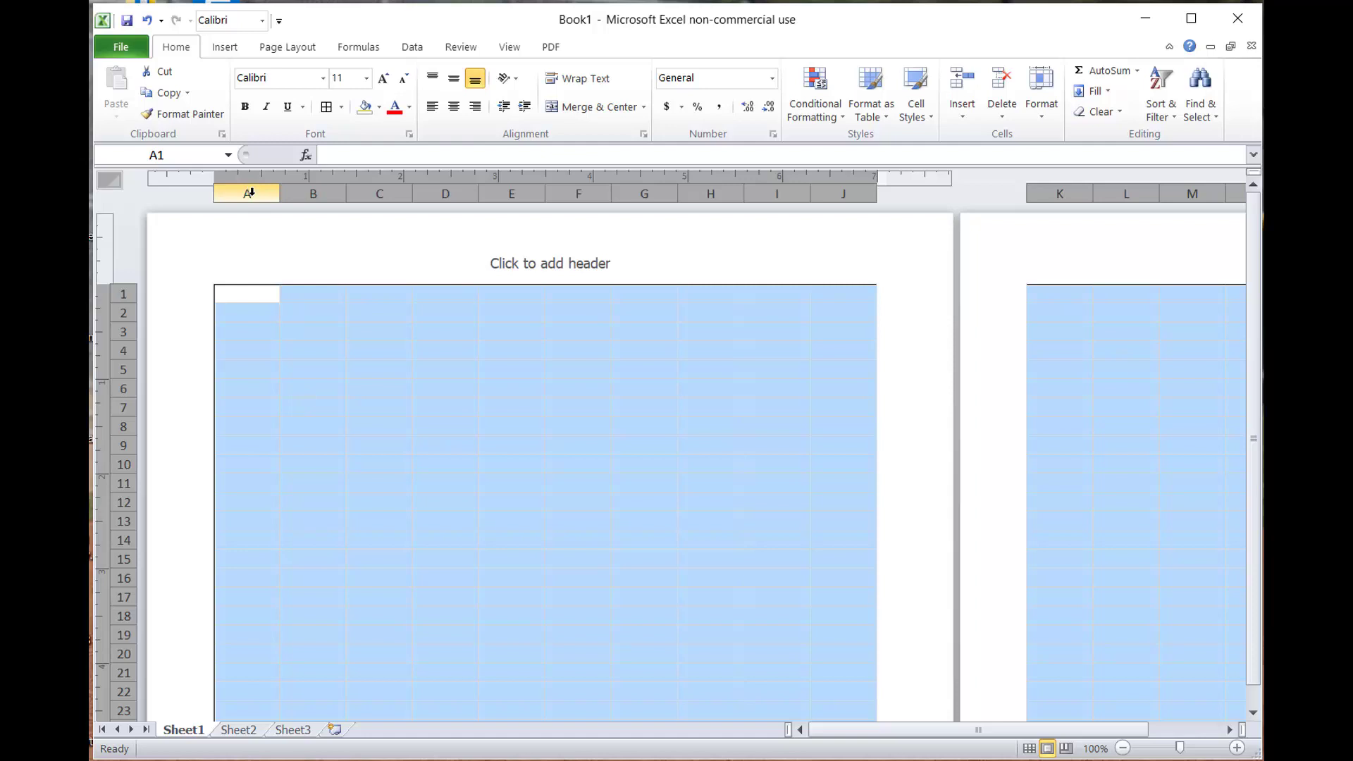
{"action": "left_click", "coordinate": [289, 195]}
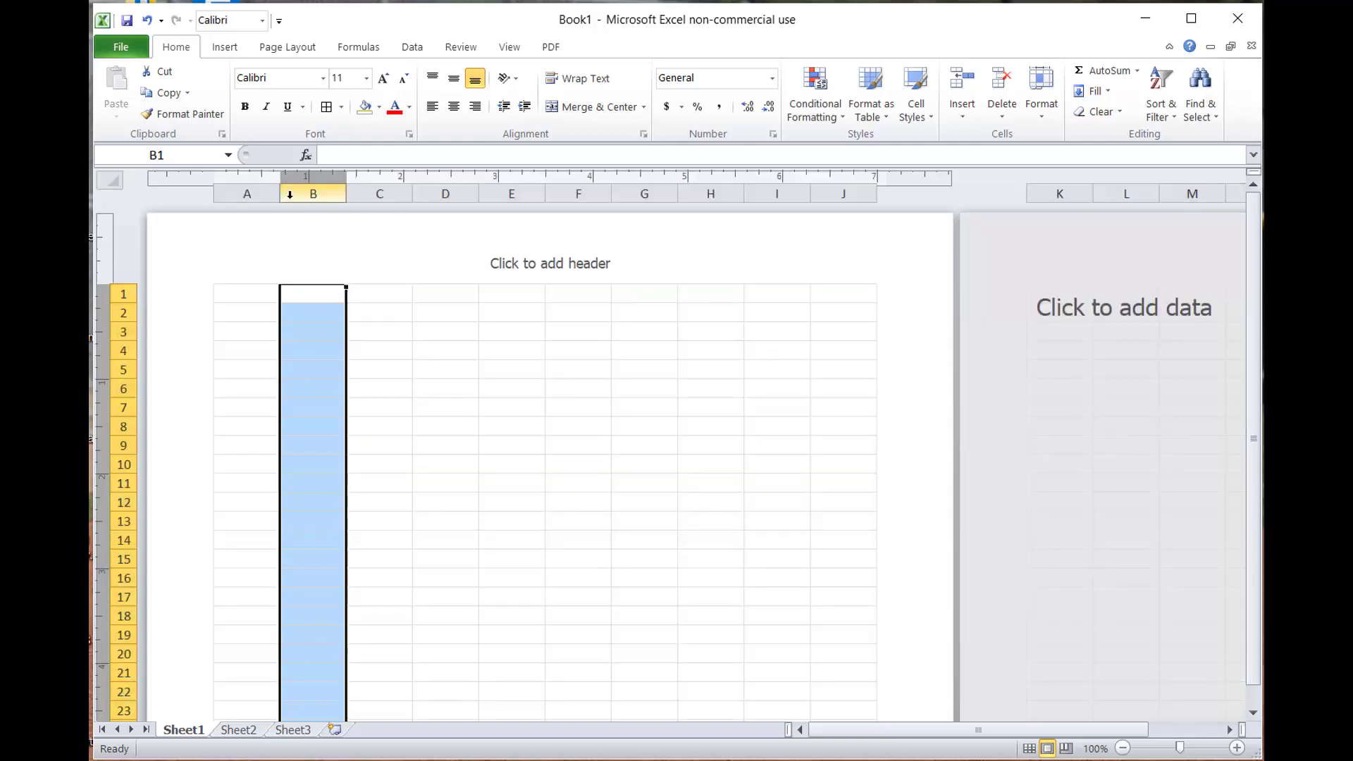
{"action": "left_click", "coordinate": [111, 185]}
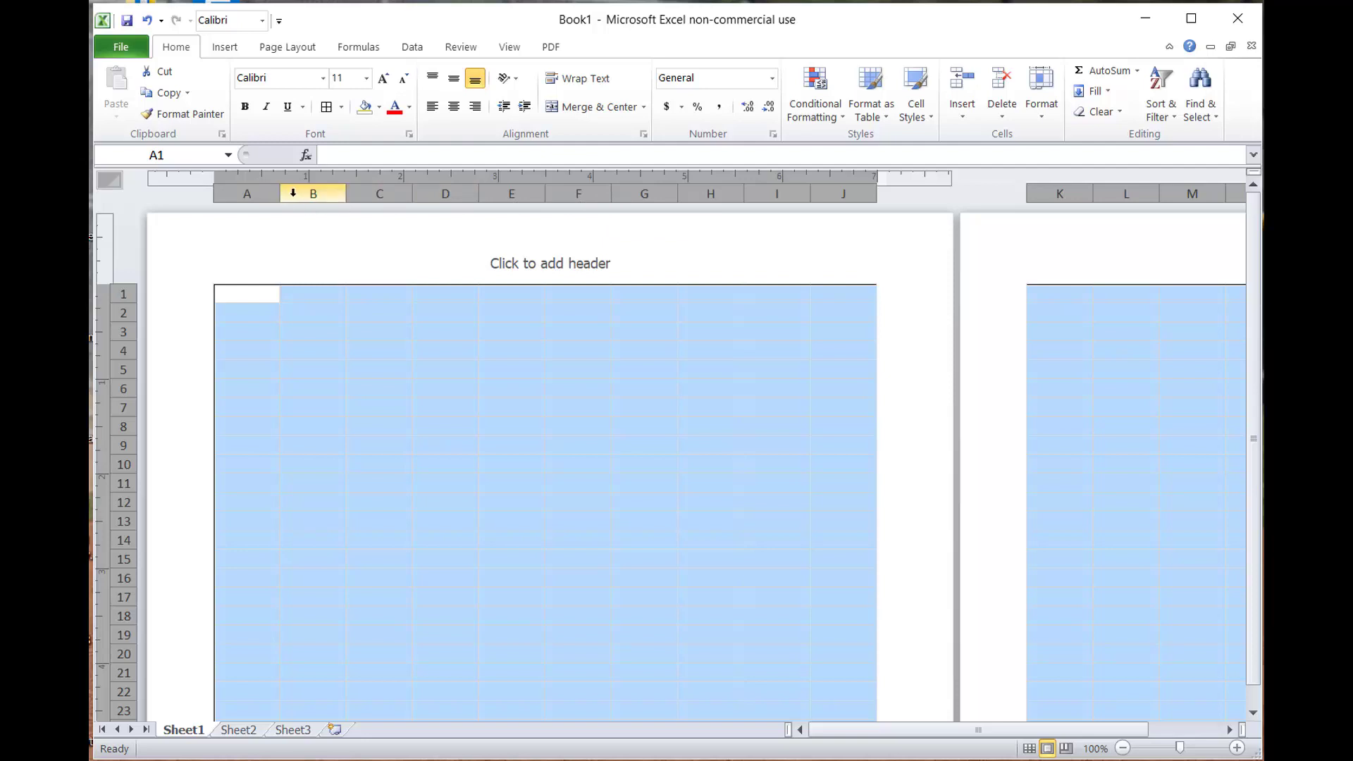
{"action": "right_click", "coordinate": [293, 192]}
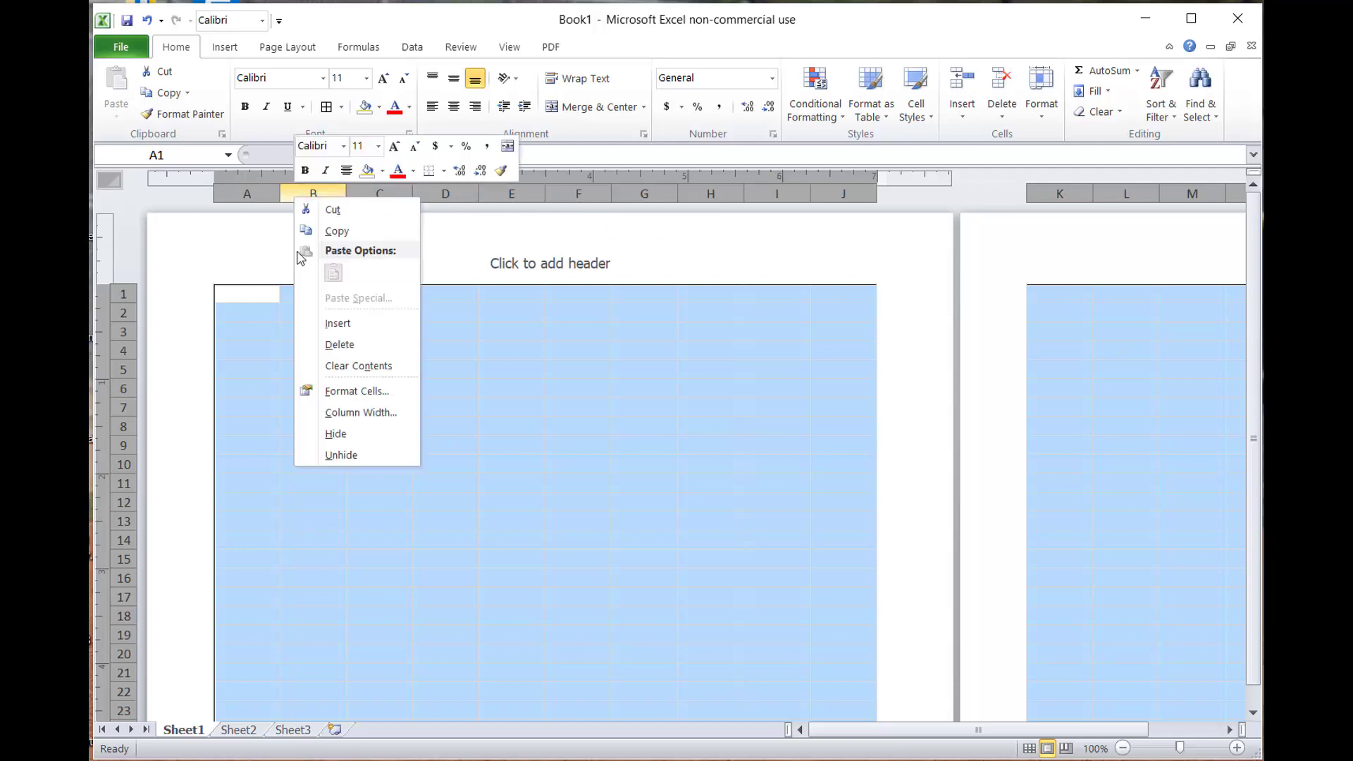
{"action": "left_click", "coordinate": [343, 414]}
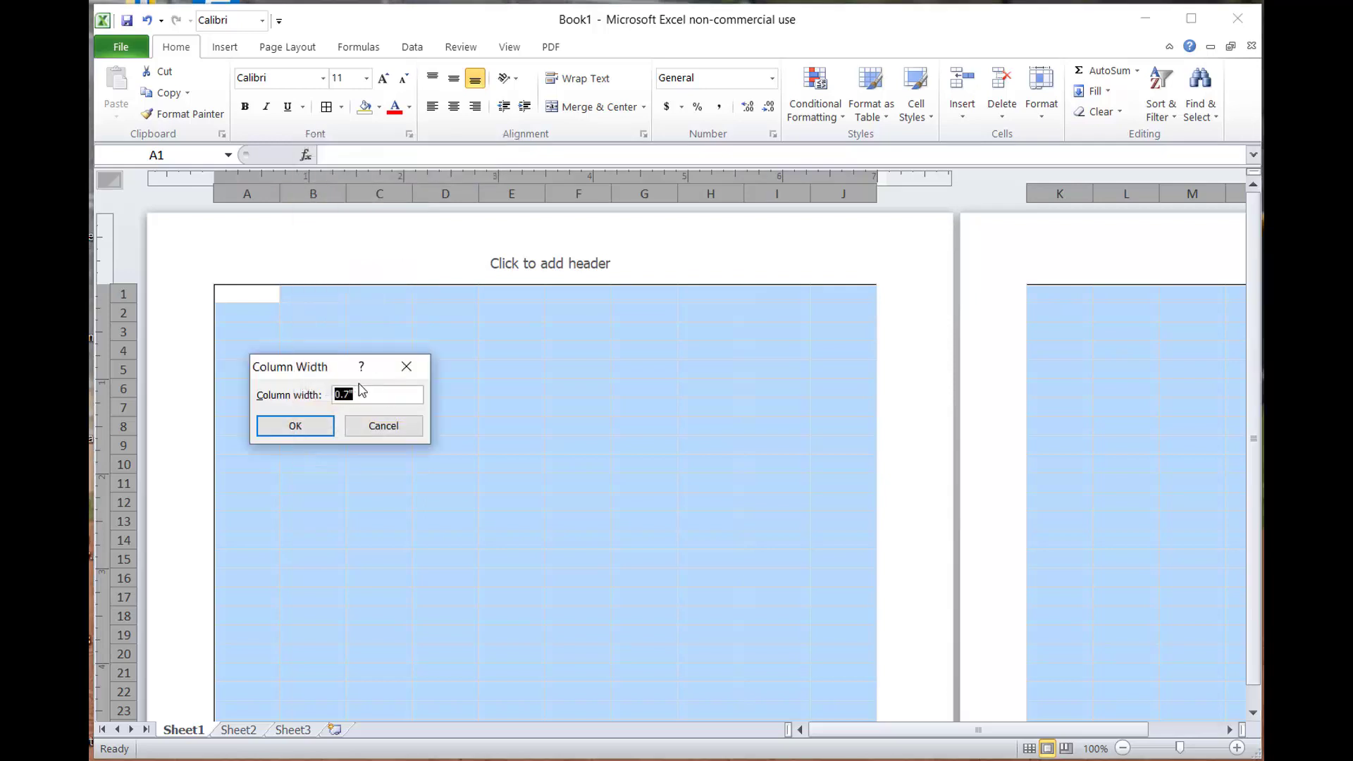
{"action": "type", "text": ".25"}
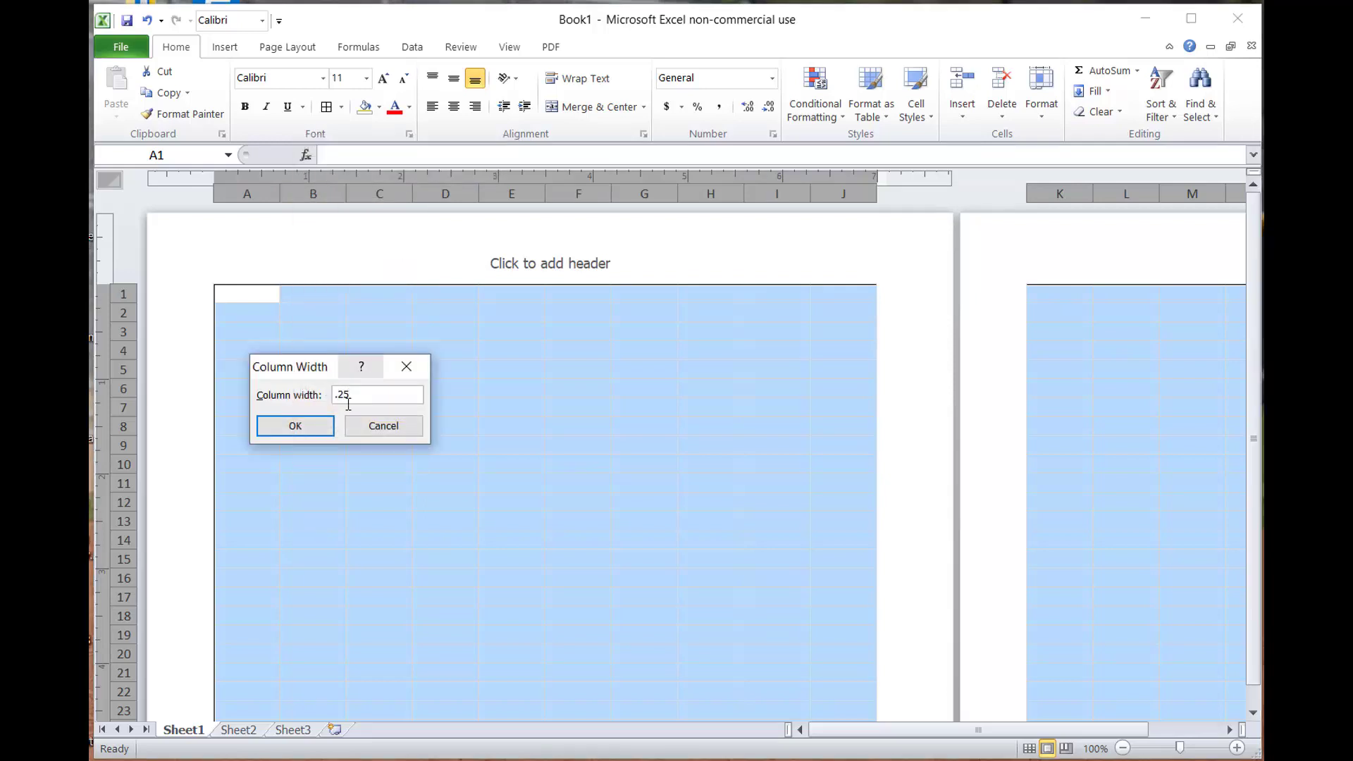
{"action": "left_click", "coordinate": [293, 427]}
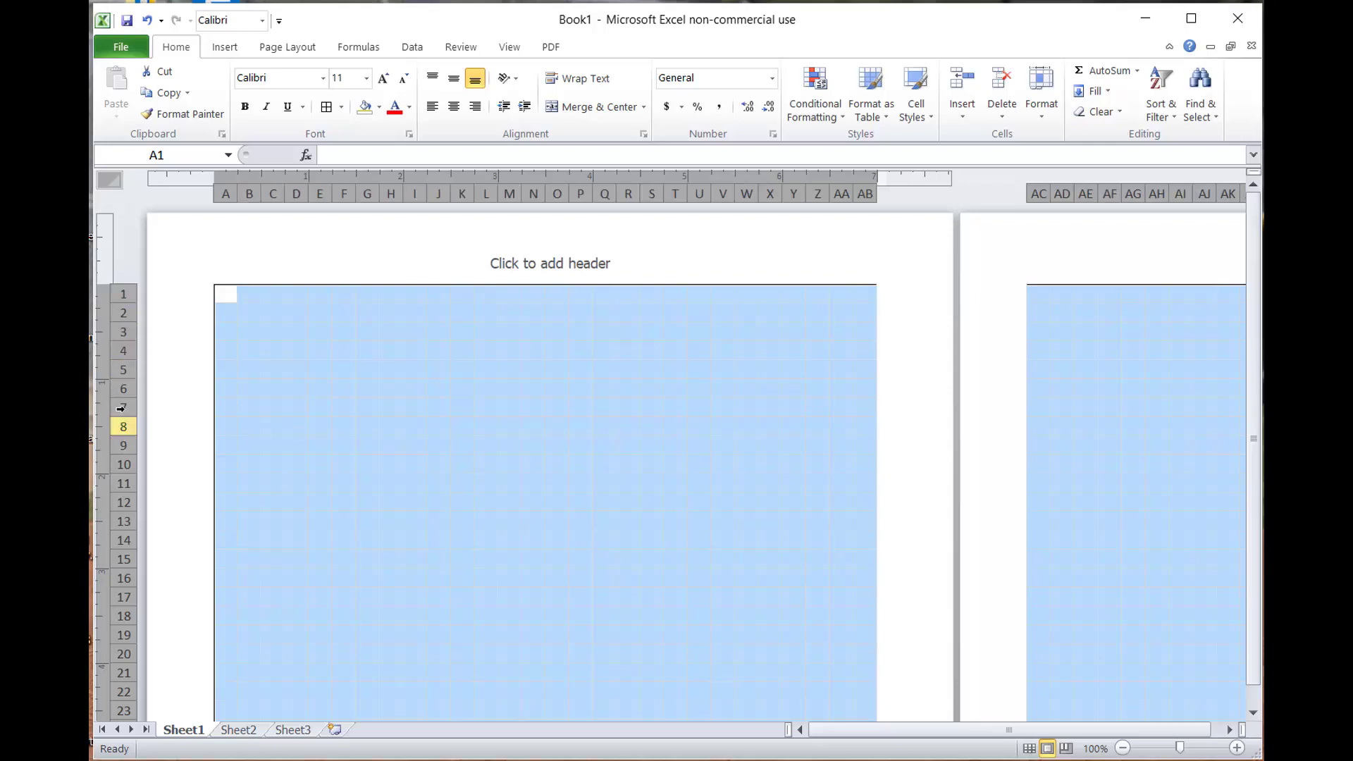
Set every row to 0.25 inch height, then return to Normal view
{"action": "left_click", "coordinate": [120, 351]}
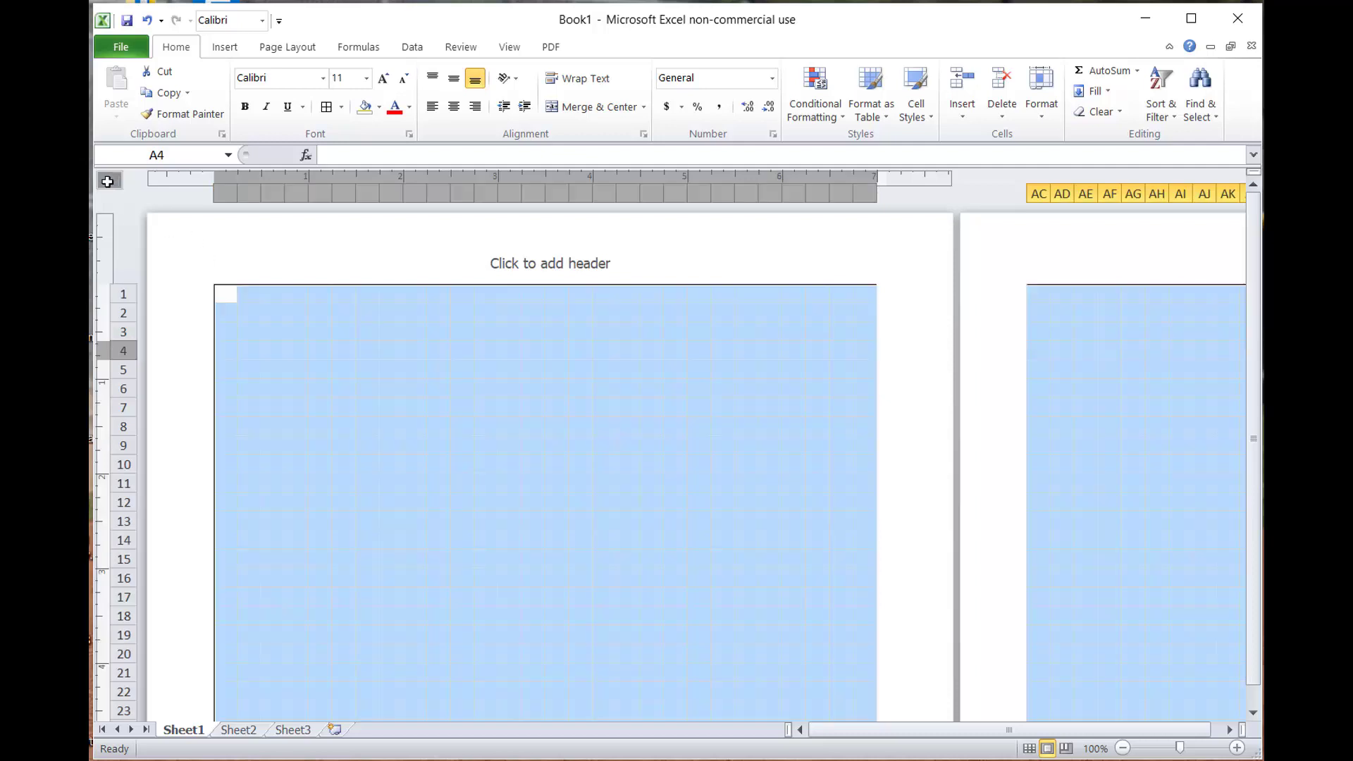
{"action": "left_click", "coordinate": [110, 180]}
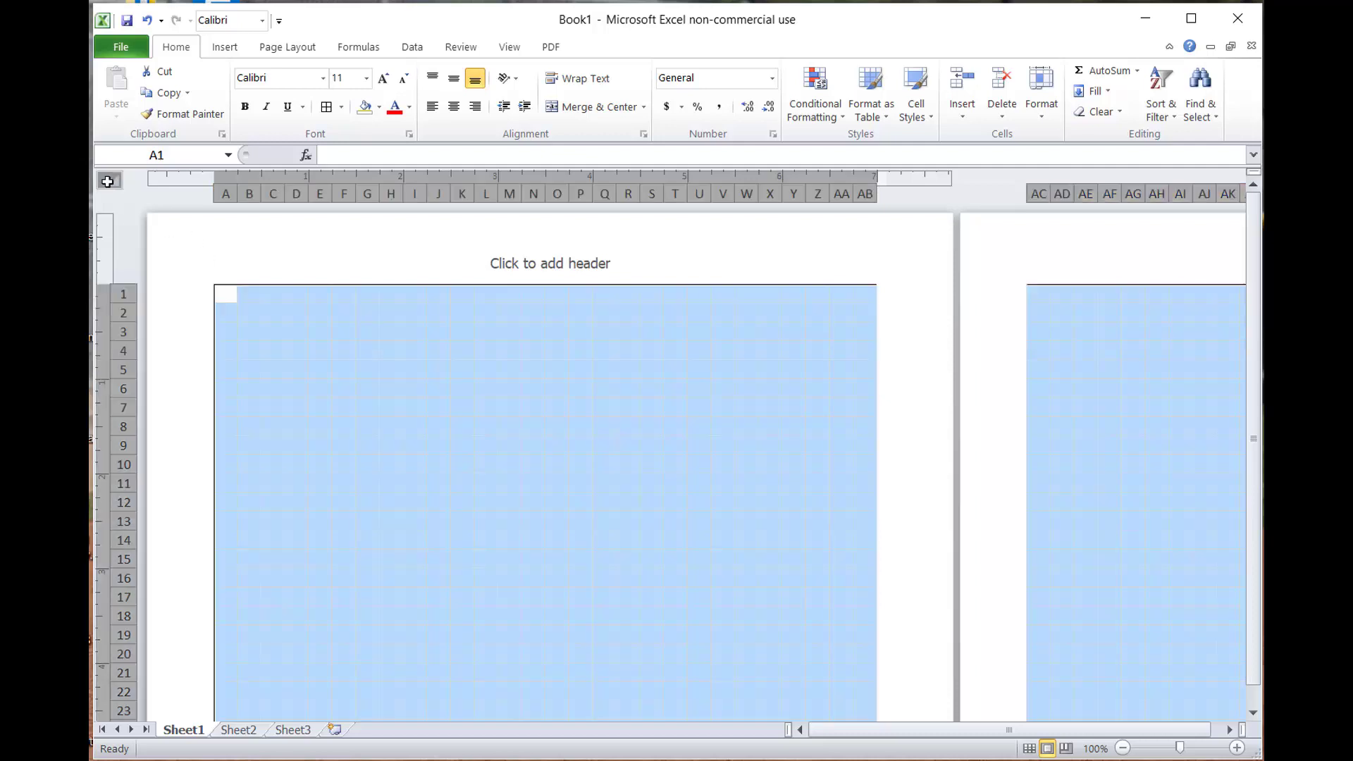
{"action": "right_click", "coordinate": [124, 389]}
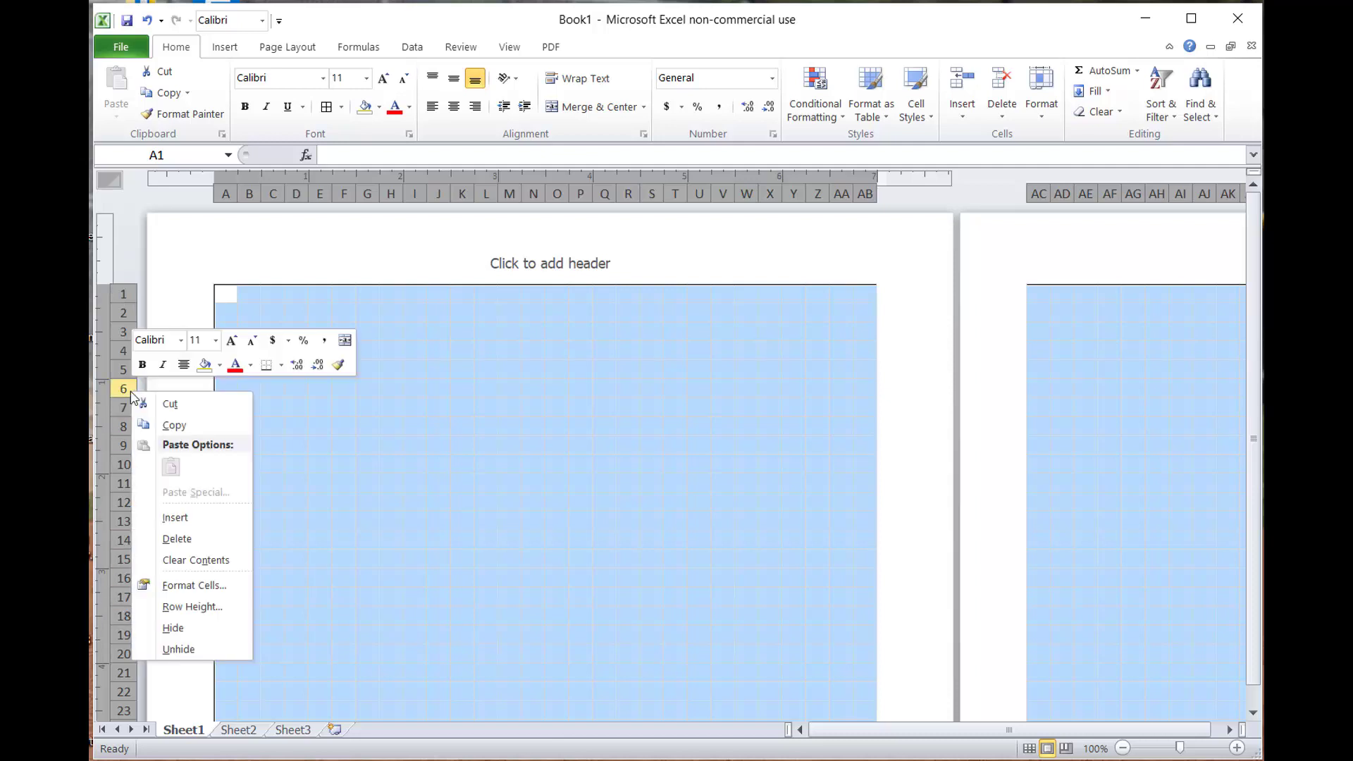
{"action": "left_click", "coordinate": [191, 606]}
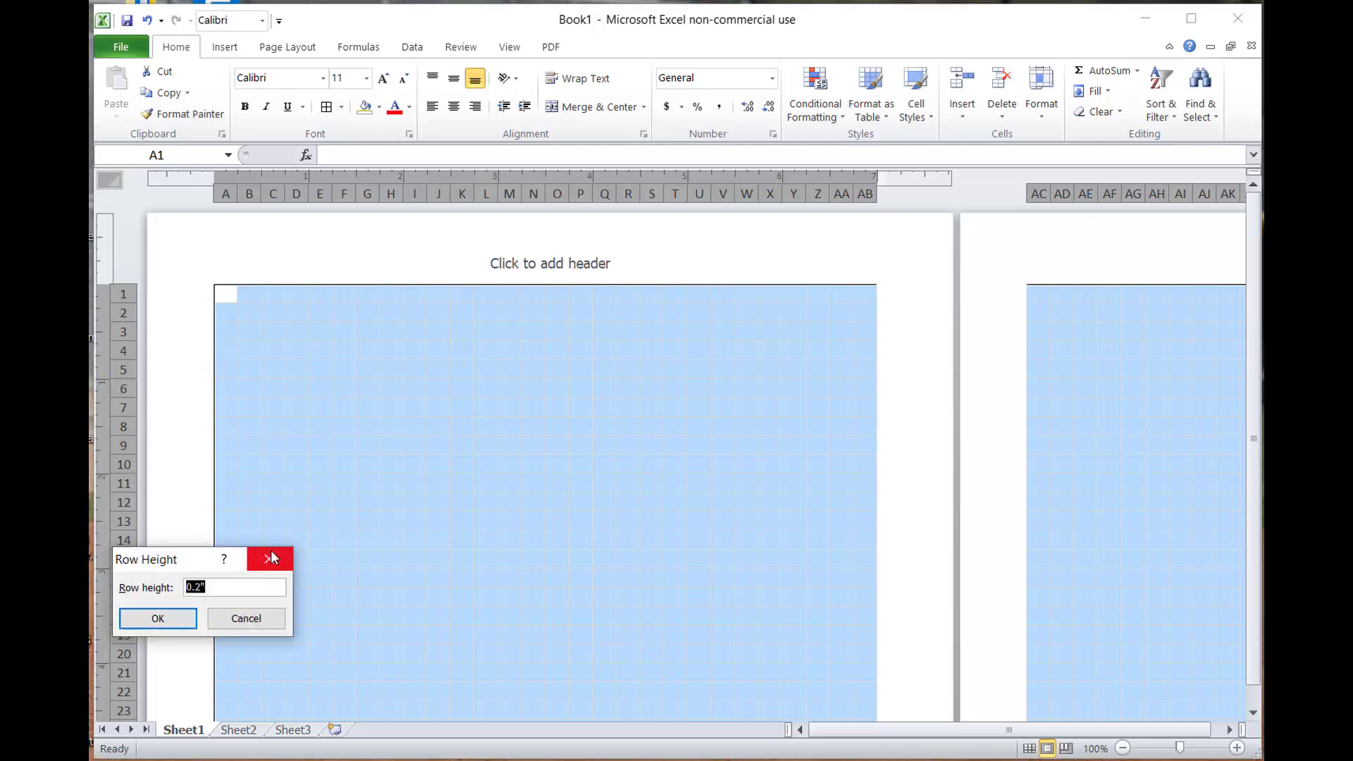
{"action": "type", "text": ".25"}
{"action": "left_click", "coordinate": [140, 614]}
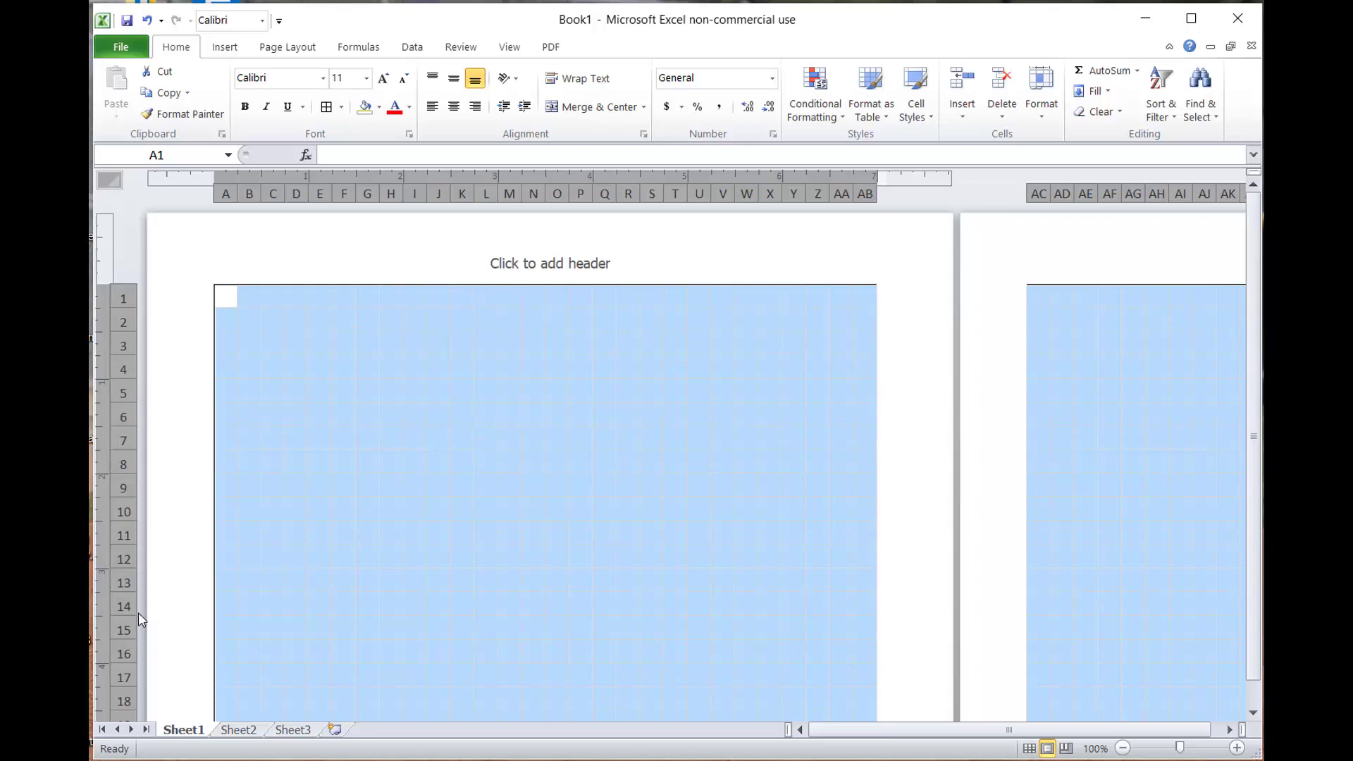
{"action": "left_click", "coordinate": [1028, 749]}
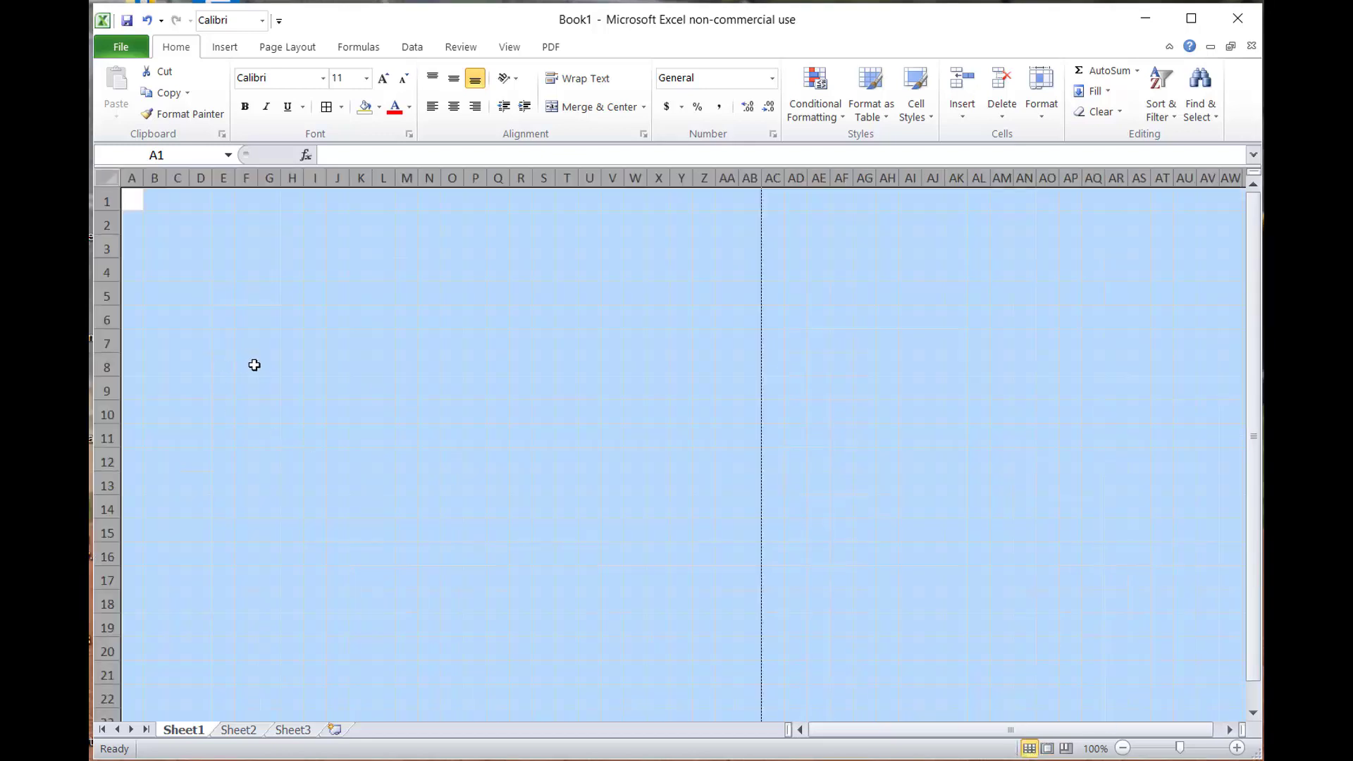
Fill cell F8 with Dark Red from the Standard Colors
{"action": "left_click", "coordinate": [251, 361]}
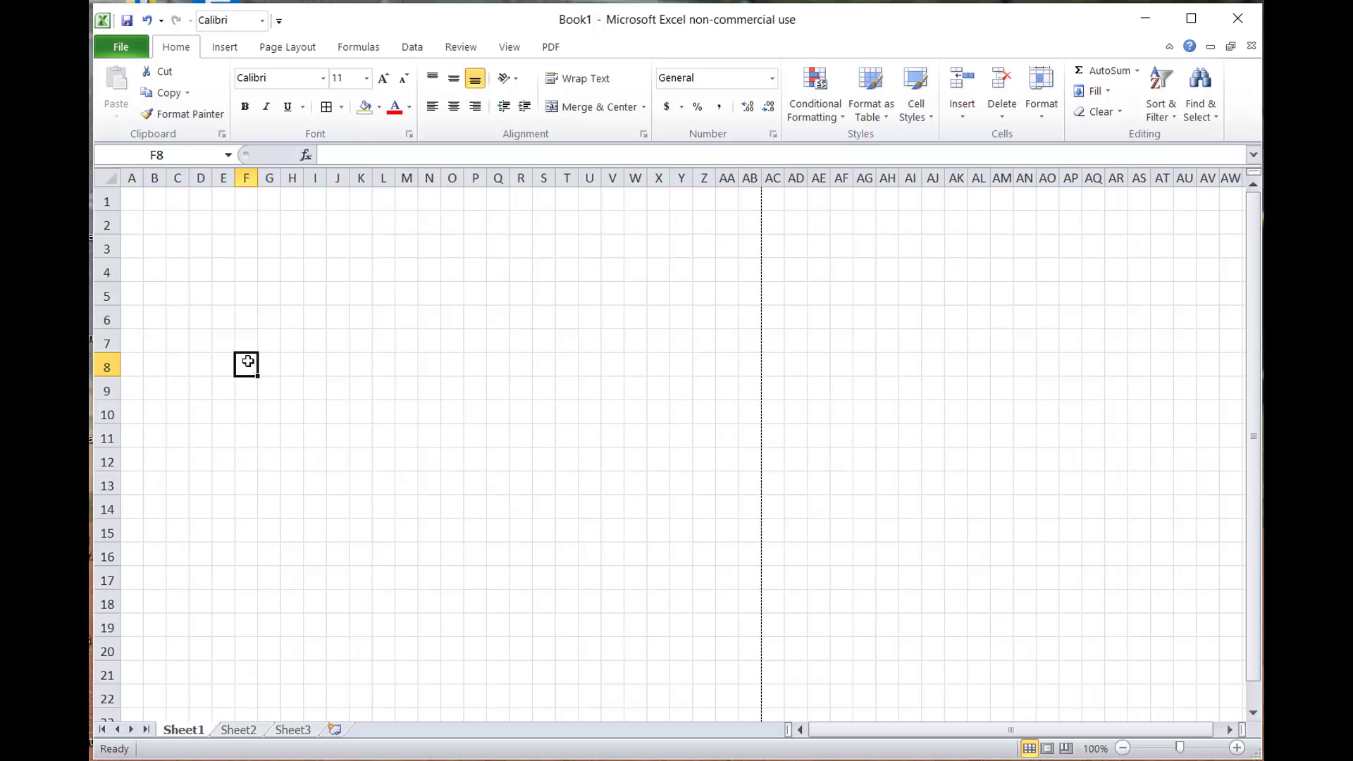
{"action": "left_click", "coordinate": [380, 107]}
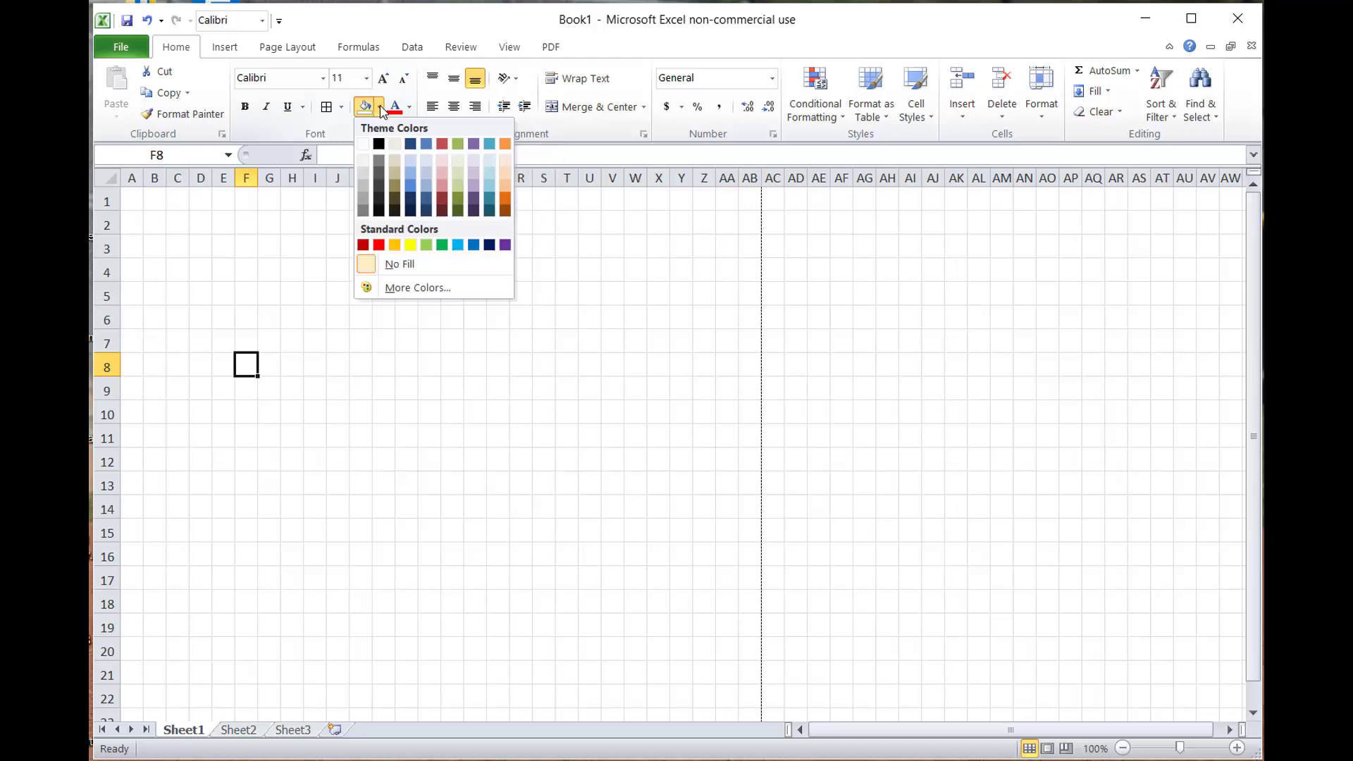
{"action": "left_click", "coordinate": [363, 244]}
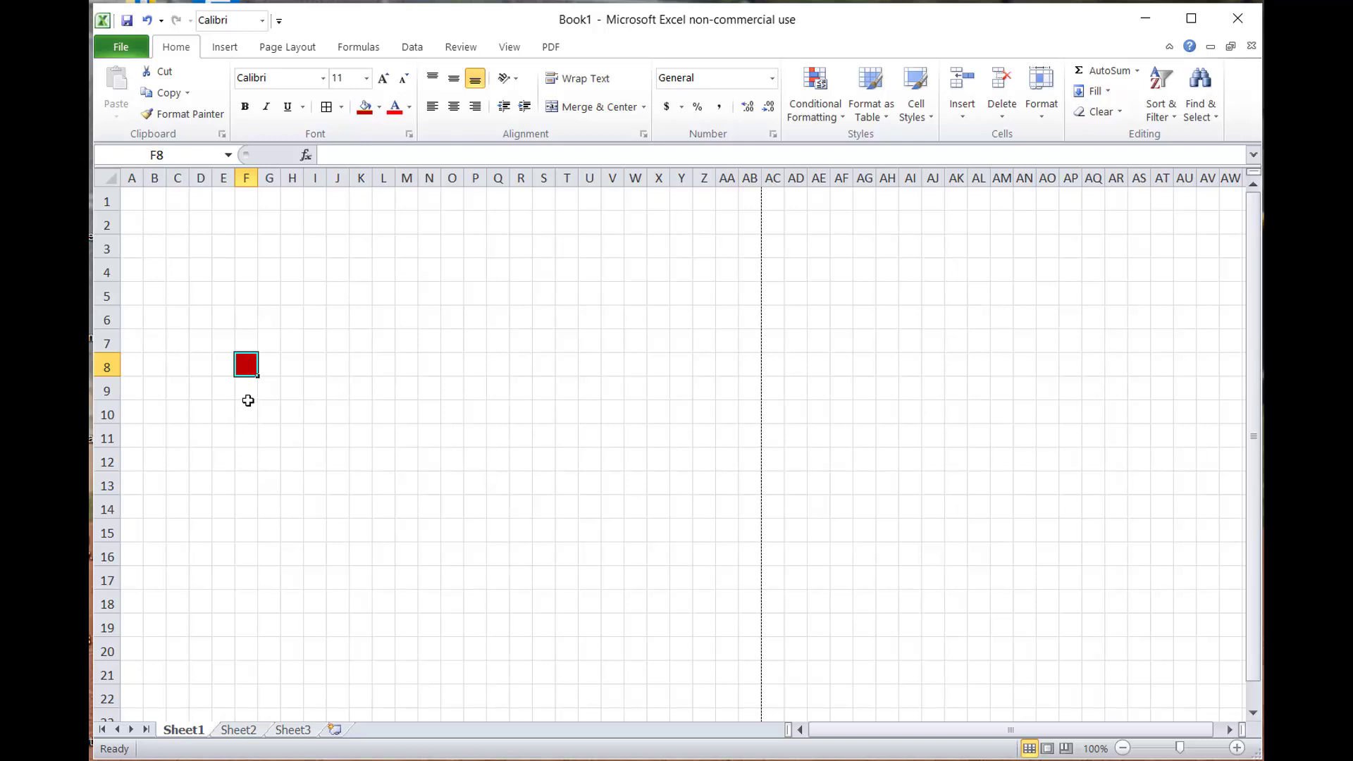
Fill the L's upright stroke F8:F16 red
{"action": "left_click", "coordinate": [247, 396]}
{"action": "left_click", "coordinate": [246, 409]}
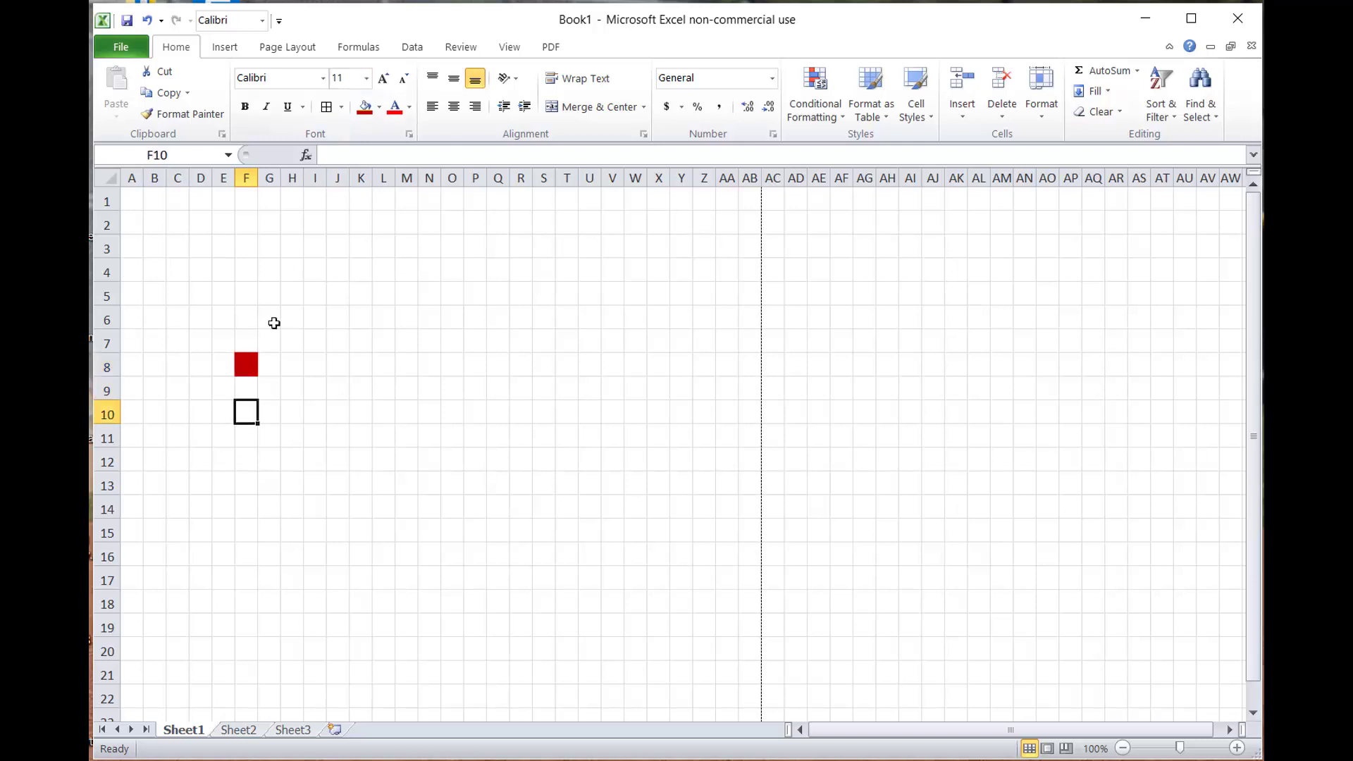
{"action": "left_click", "coordinate": [247, 364]}
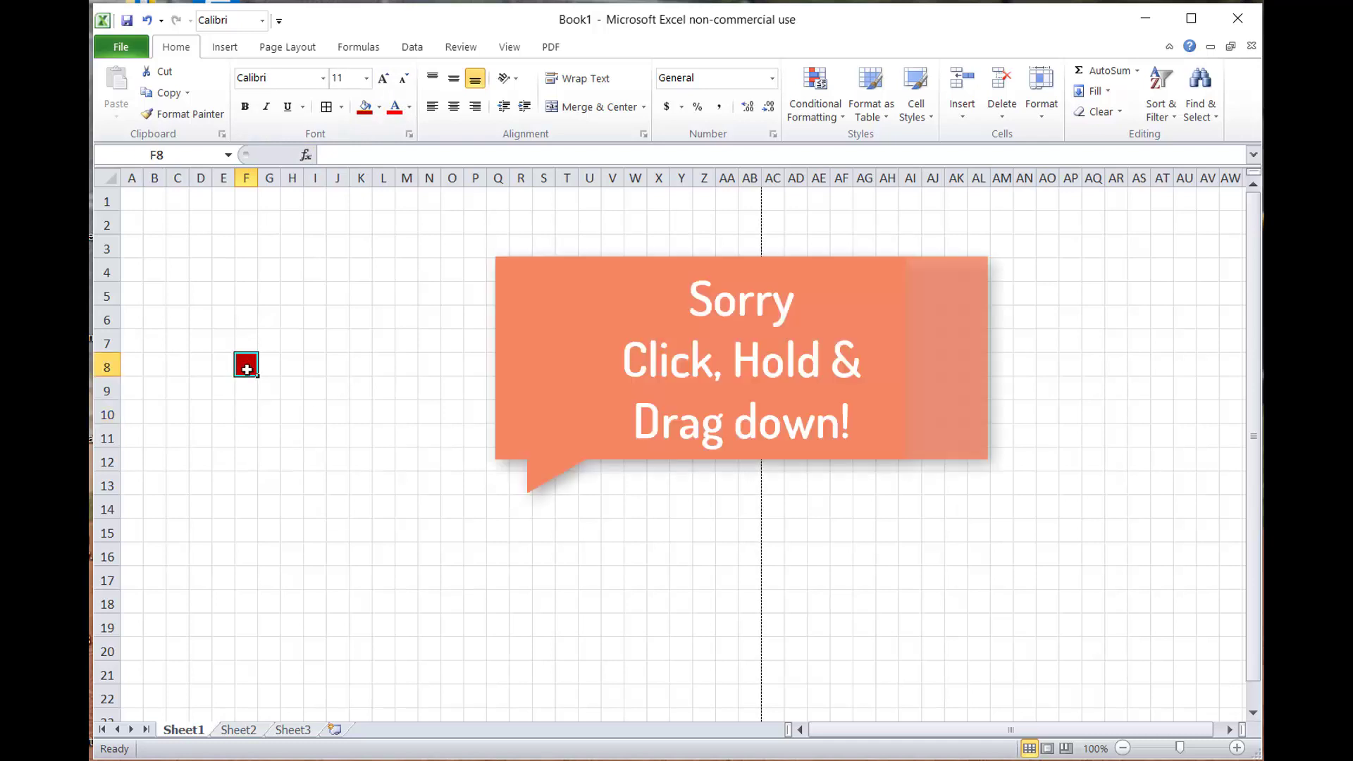
{"action": "left_click_drag", "start_coordinate": [246, 366], "coordinate": [248, 553]}
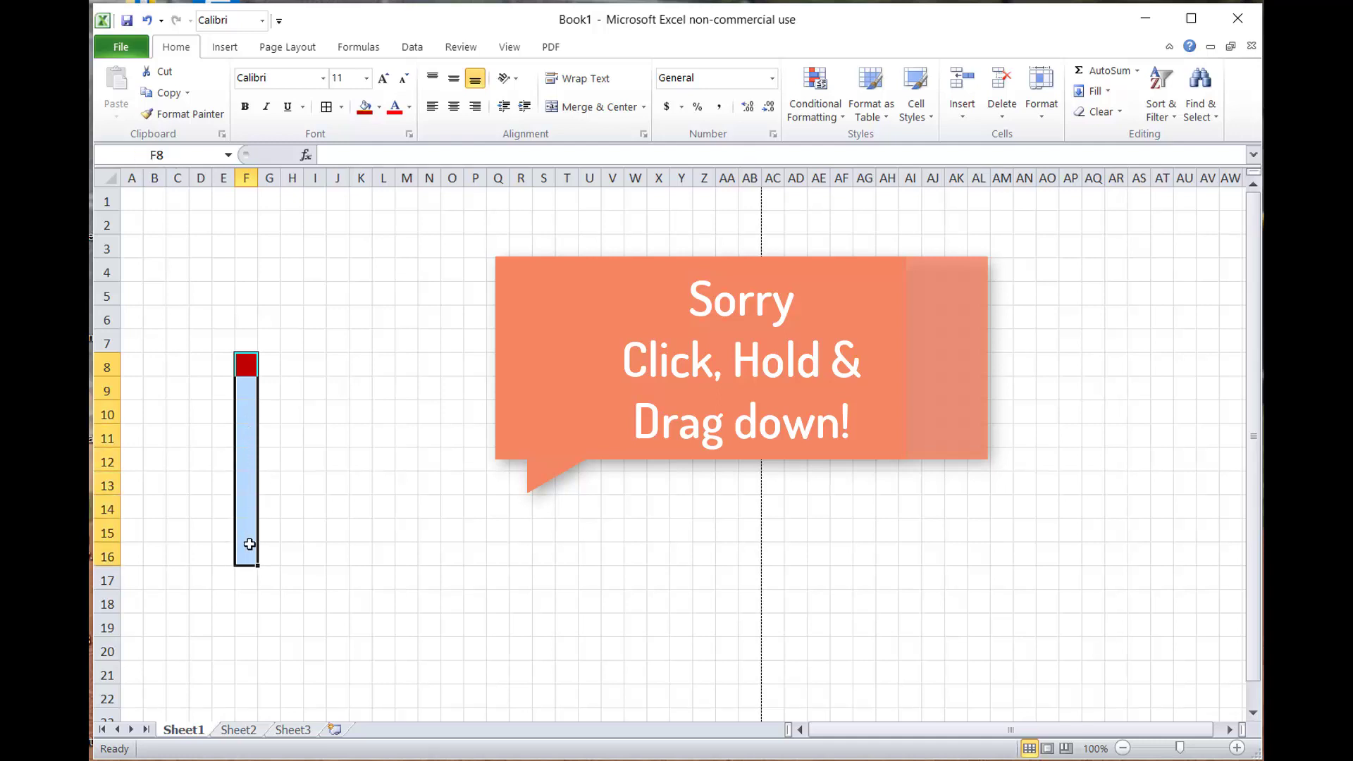
{"action": "left_click", "coordinate": [365, 108]}
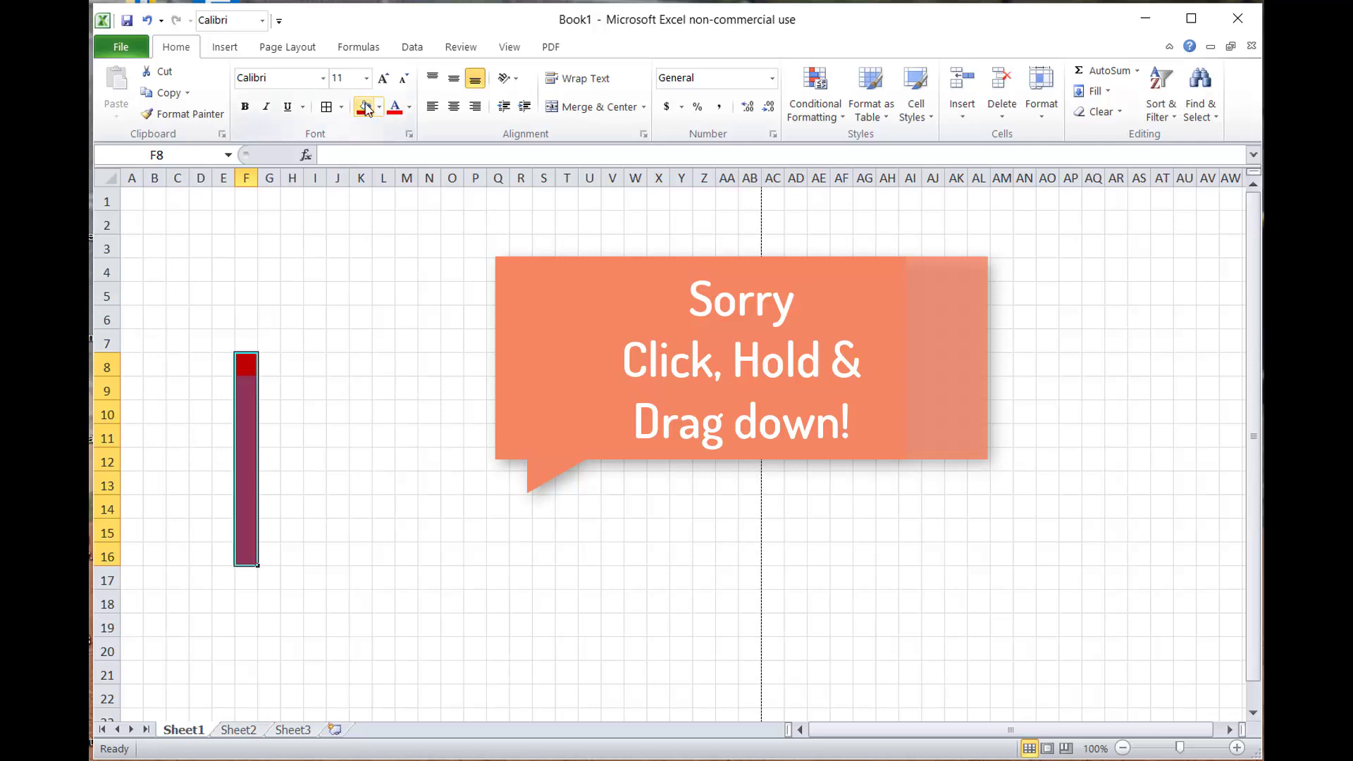
Fill the L's base F16:I16 red
{"action": "left_click", "coordinate": [246, 553]}
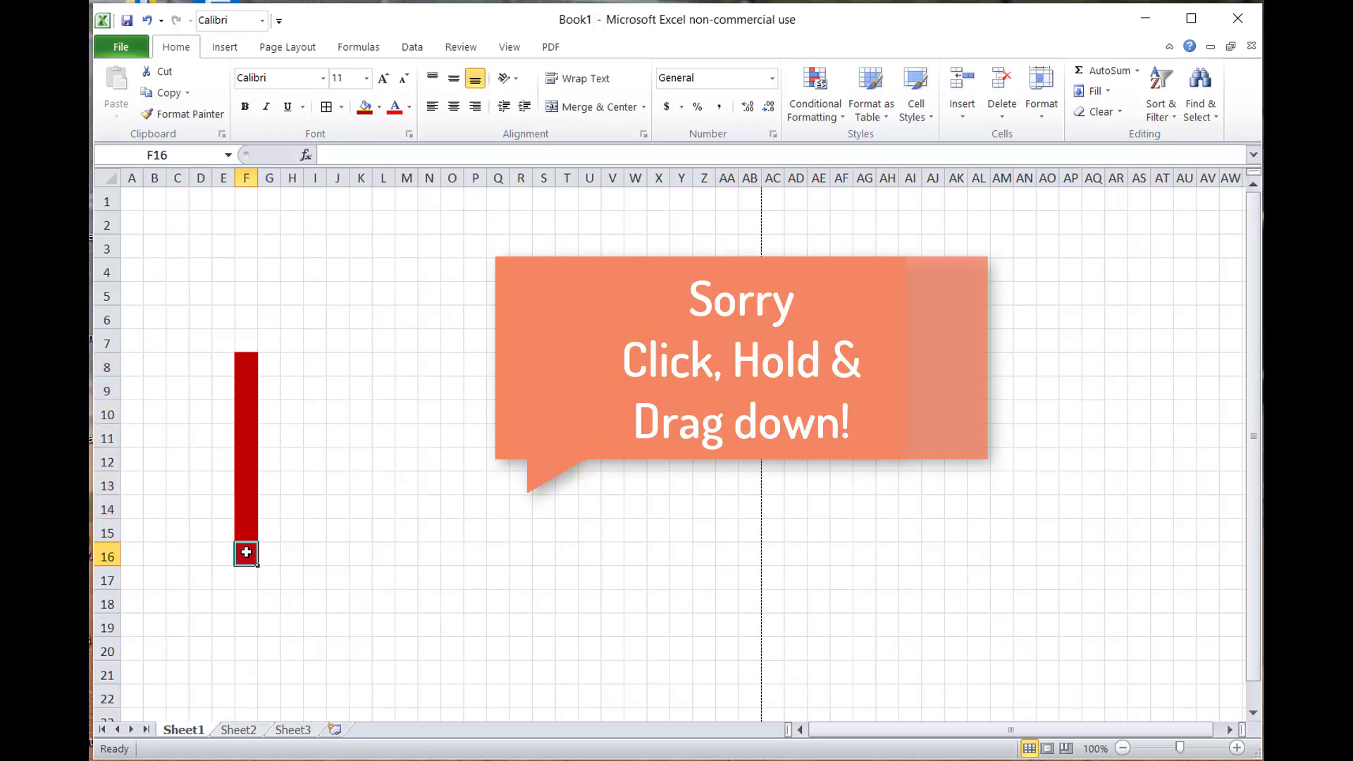
{"action": "left_click_drag", "start_coordinate": [246, 552], "coordinate": [313, 556]}
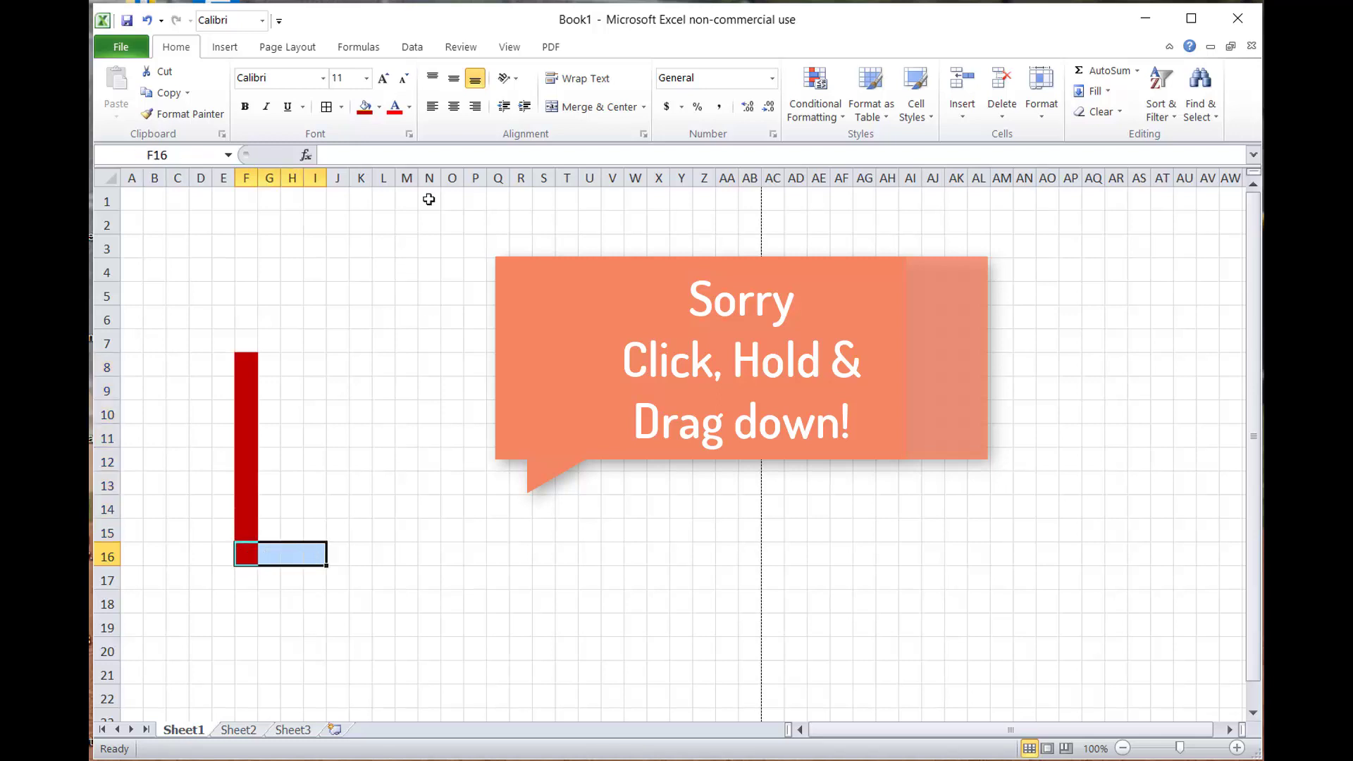
{"action": "left_click", "coordinate": [365, 107]}
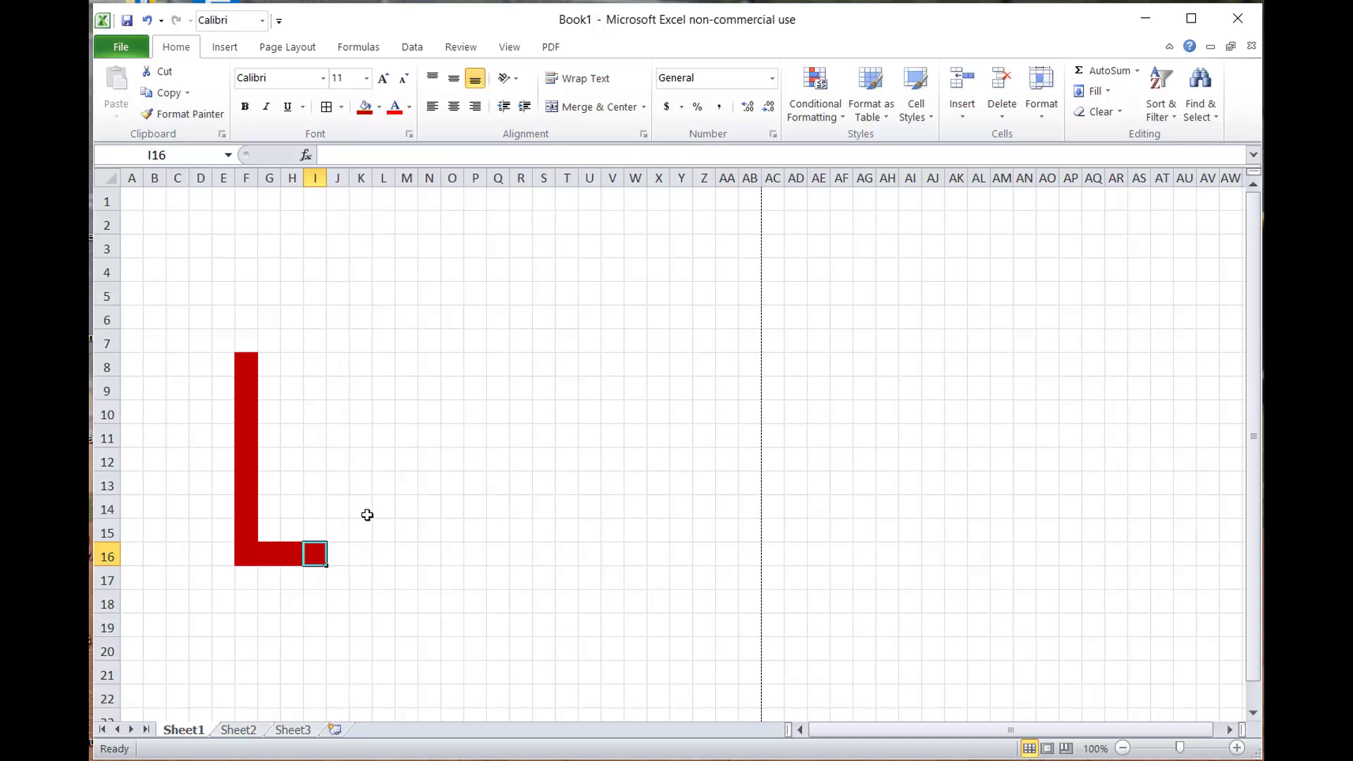
Fill the O's left side K9:K15 and top edge L8:M8 red
{"action": "left_click", "coordinate": [364, 532]}
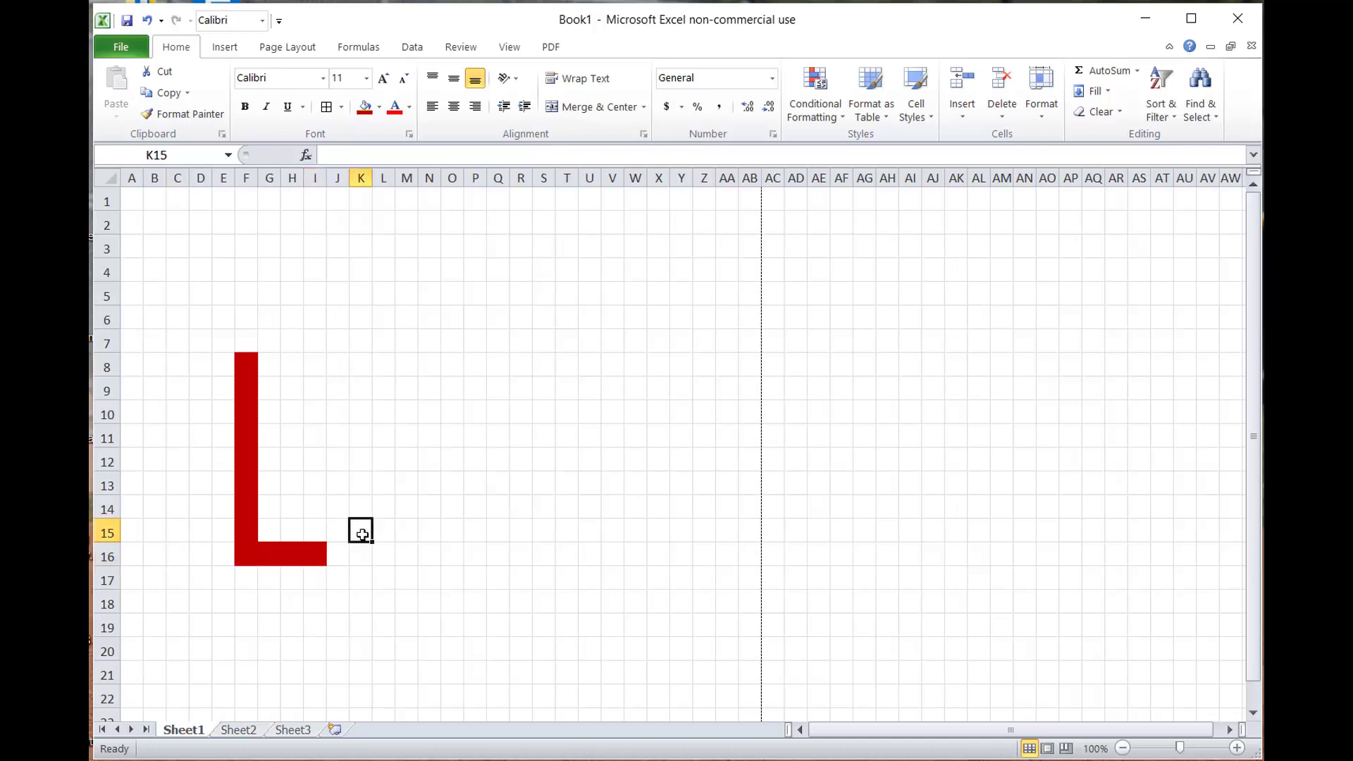
{"action": "left_click_drag", "start_coordinate": [361, 534], "coordinate": [360, 388]}
{"action": "left_click", "coordinate": [365, 106]}
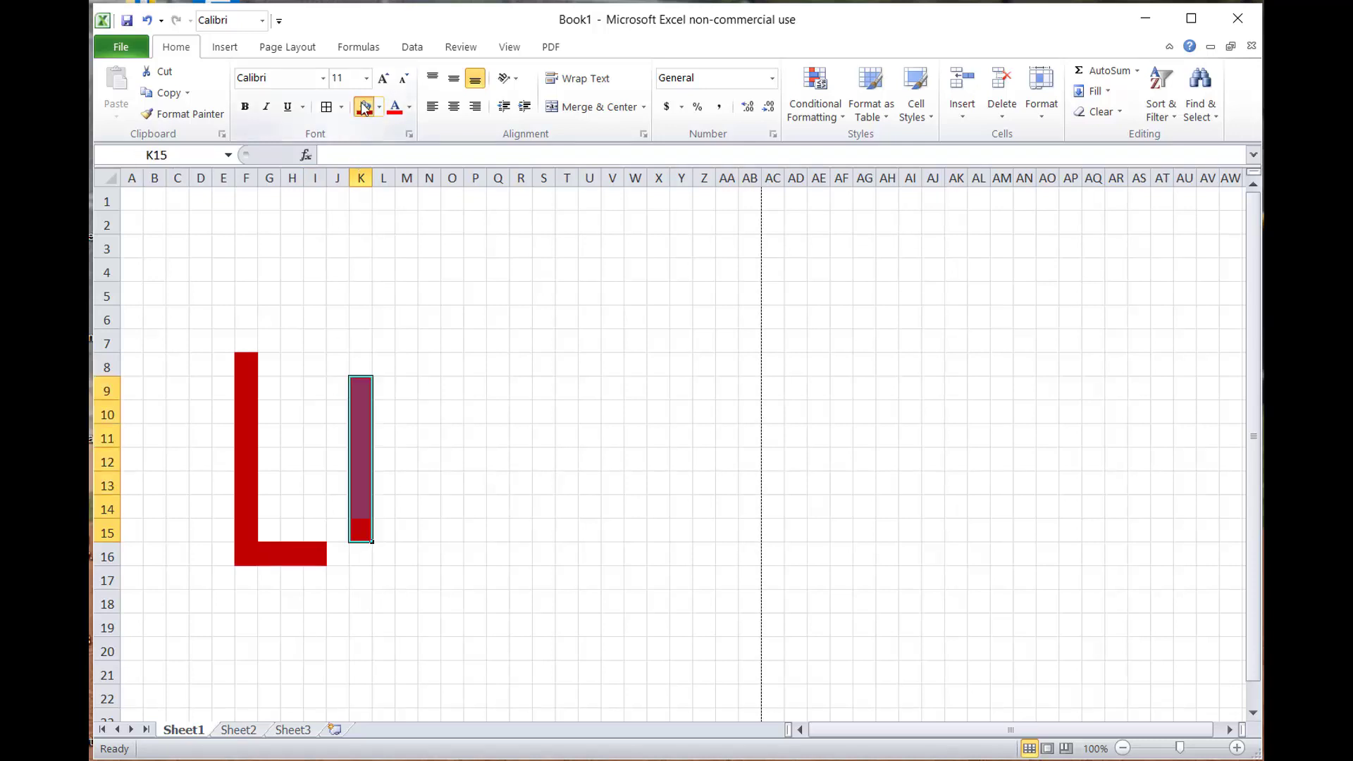
{"action": "left_click", "coordinate": [386, 365]}
{"action": "left_click_drag", "start_coordinate": [386, 365], "coordinate": [409, 363]}
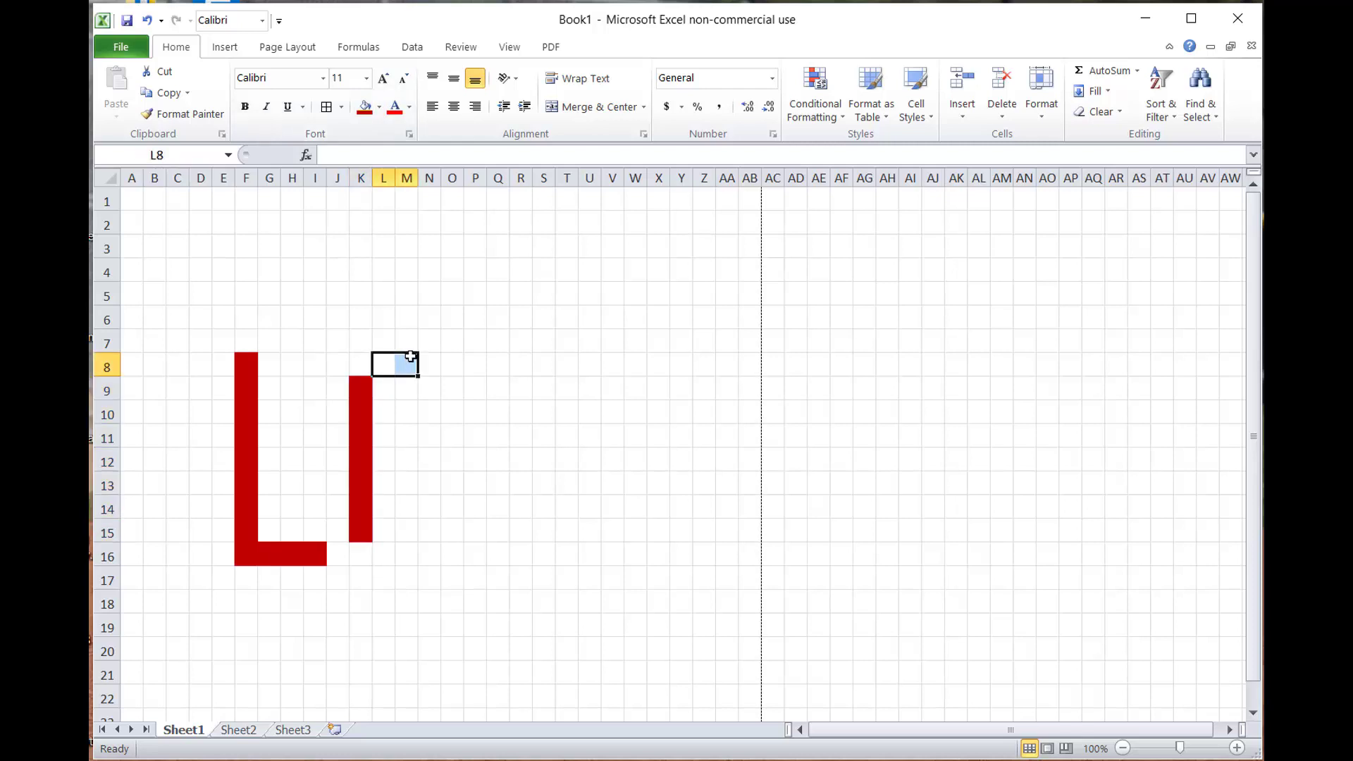
{"action": "left_click", "coordinate": [364, 106]}
Fill the O's bottom edge L16:M16 and right side N9:N15 red
{"action": "left_click_drag", "start_coordinate": [378, 558], "coordinate": [402, 557]}
{"action": "left_click", "coordinate": [365, 107]}
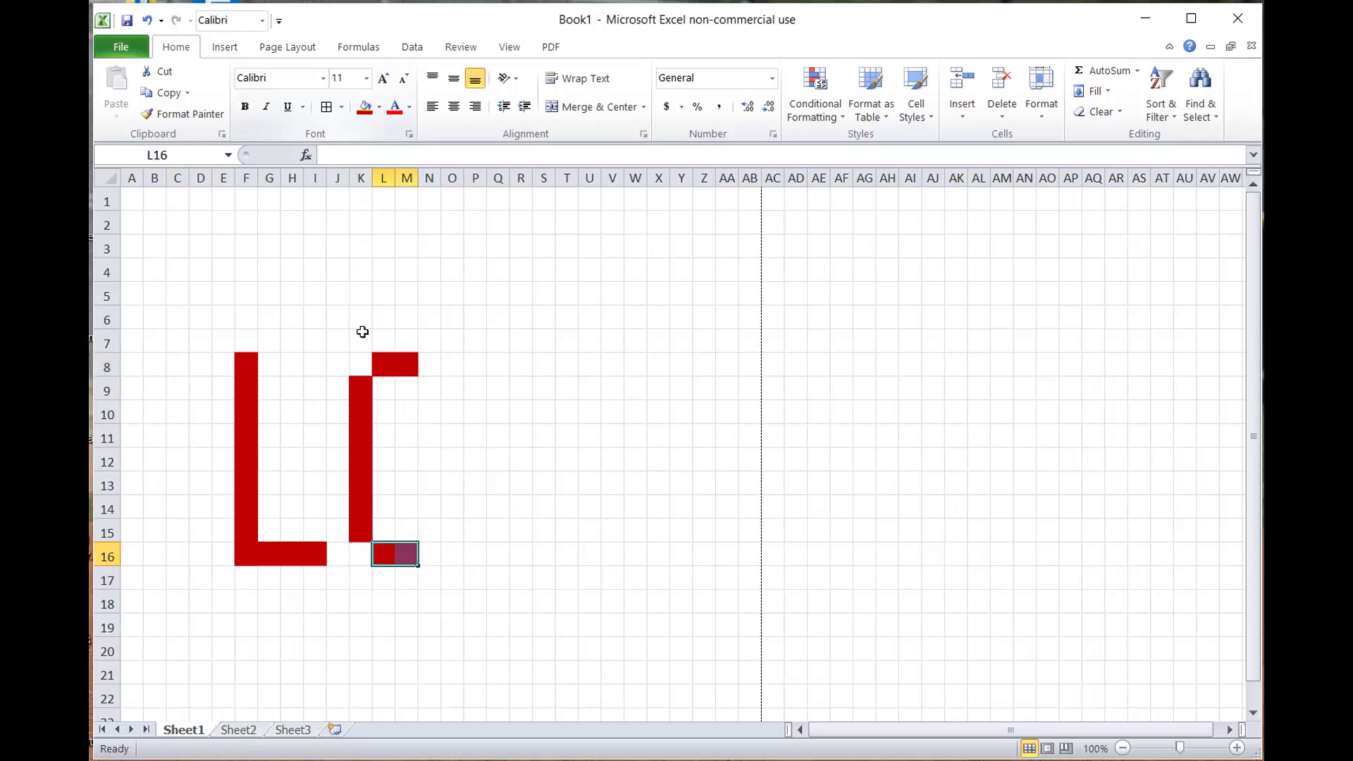
{"action": "left_click", "coordinate": [432, 388]}
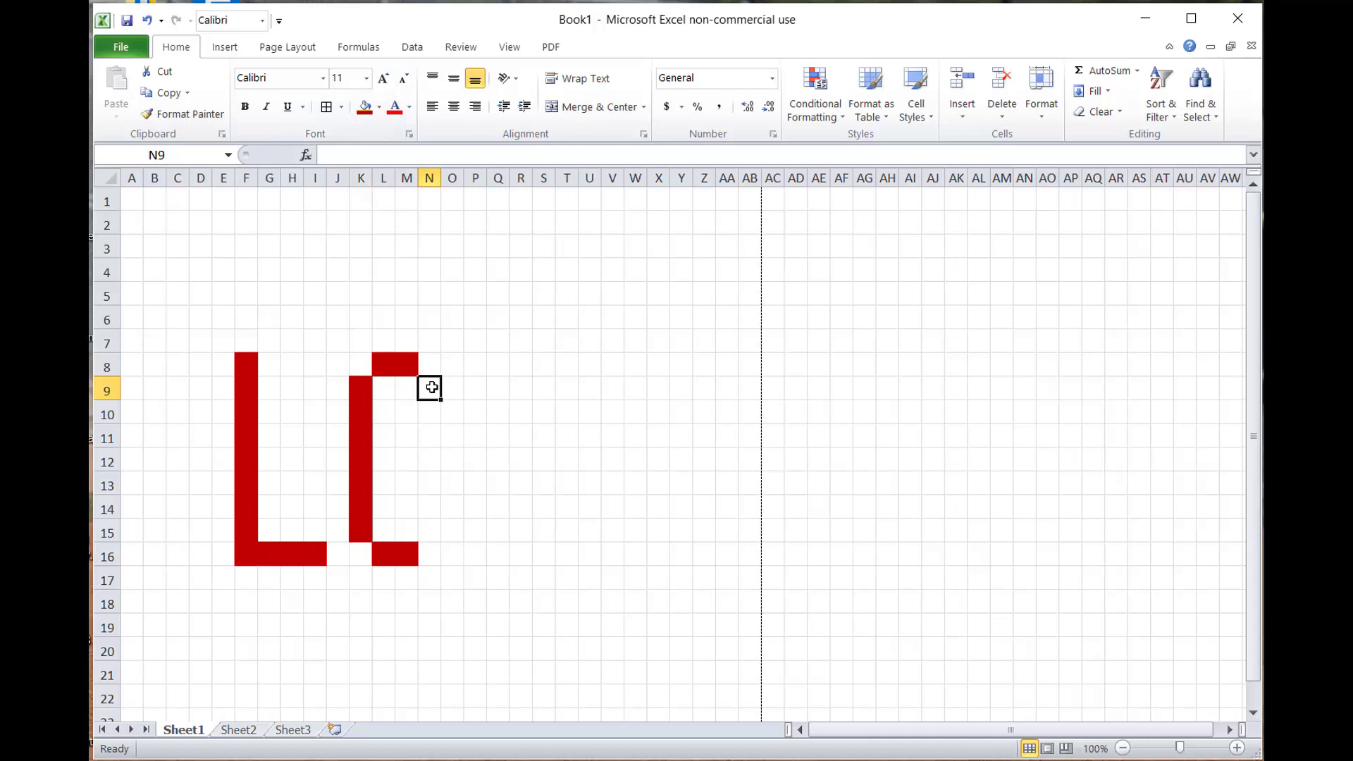
{"action": "left_click_drag", "start_coordinate": [431, 387], "coordinate": [435, 524]}
{"action": "left_click", "coordinate": [365, 107]}
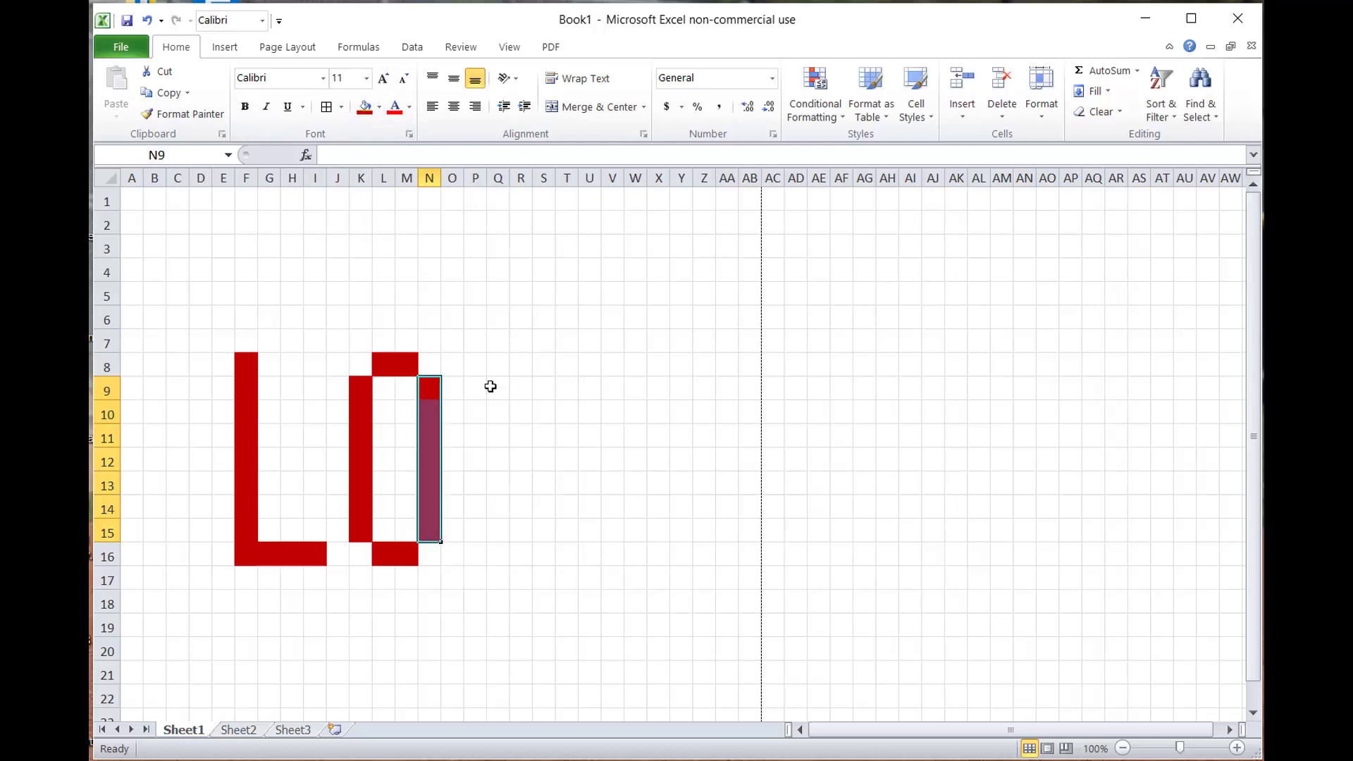
Fill the letter V red: P8:P14, Q15, R16, S15 and T8:T14
{"action": "left_click", "coordinate": [477, 360]}
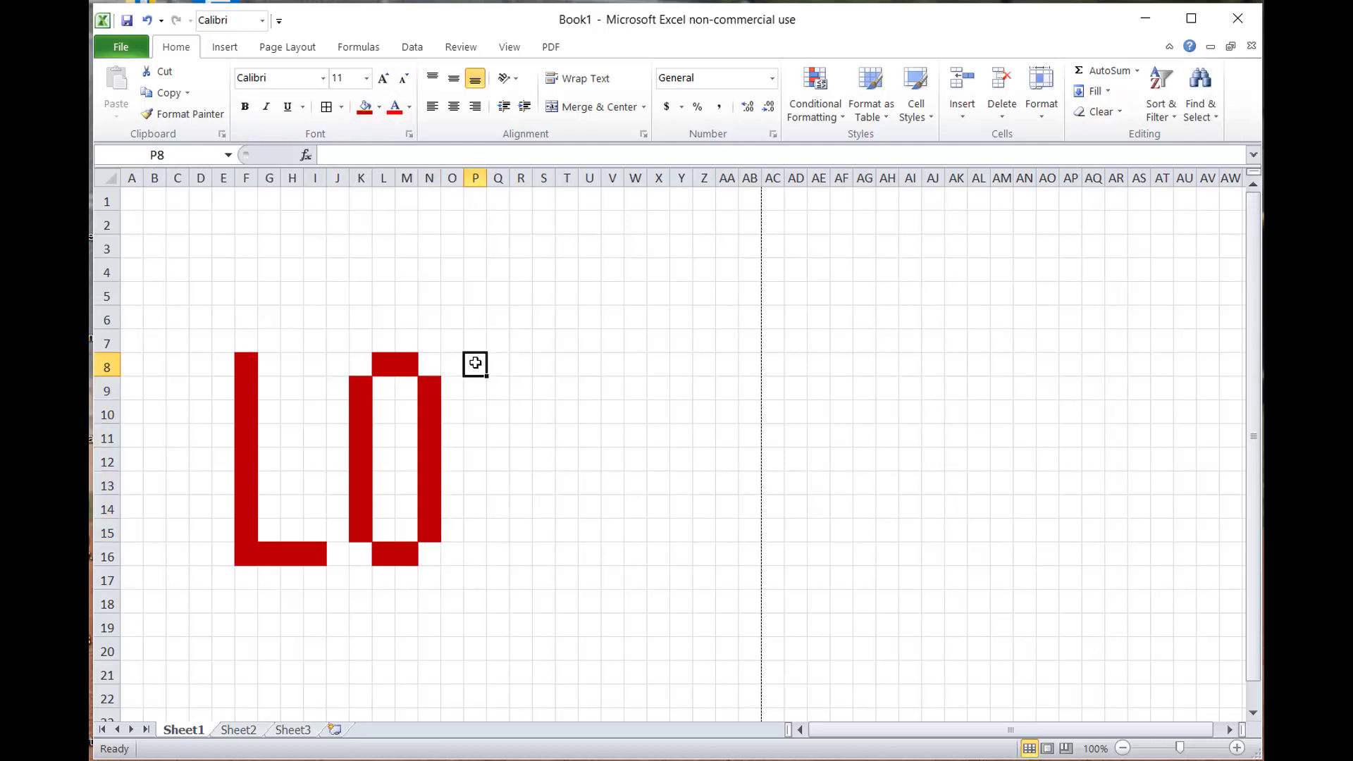
{"action": "left_click_drag", "start_coordinate": [475, 363], "coordinate": [483, 499]}
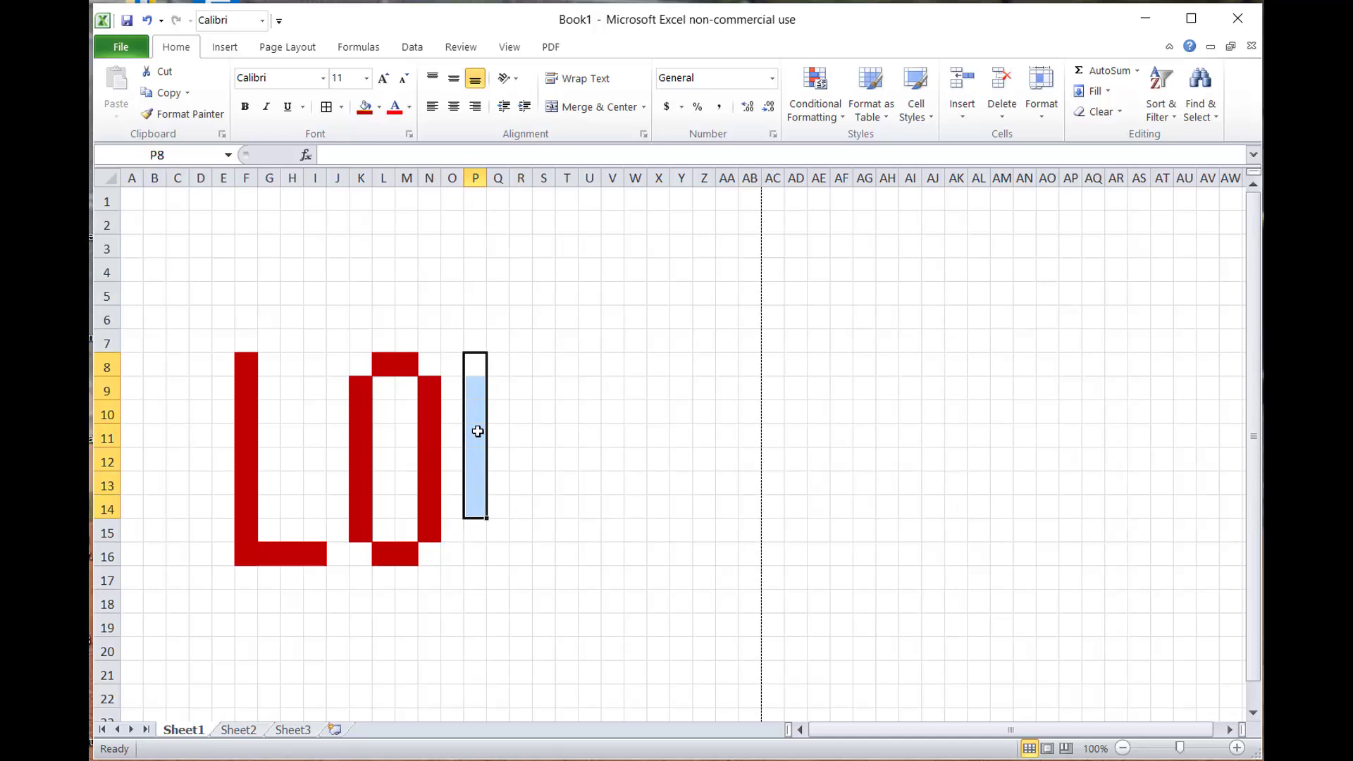
{"action": "left_click", "coordinate": [365, 107]}
{"action": "left_click", "coordinate": [505, 532]}
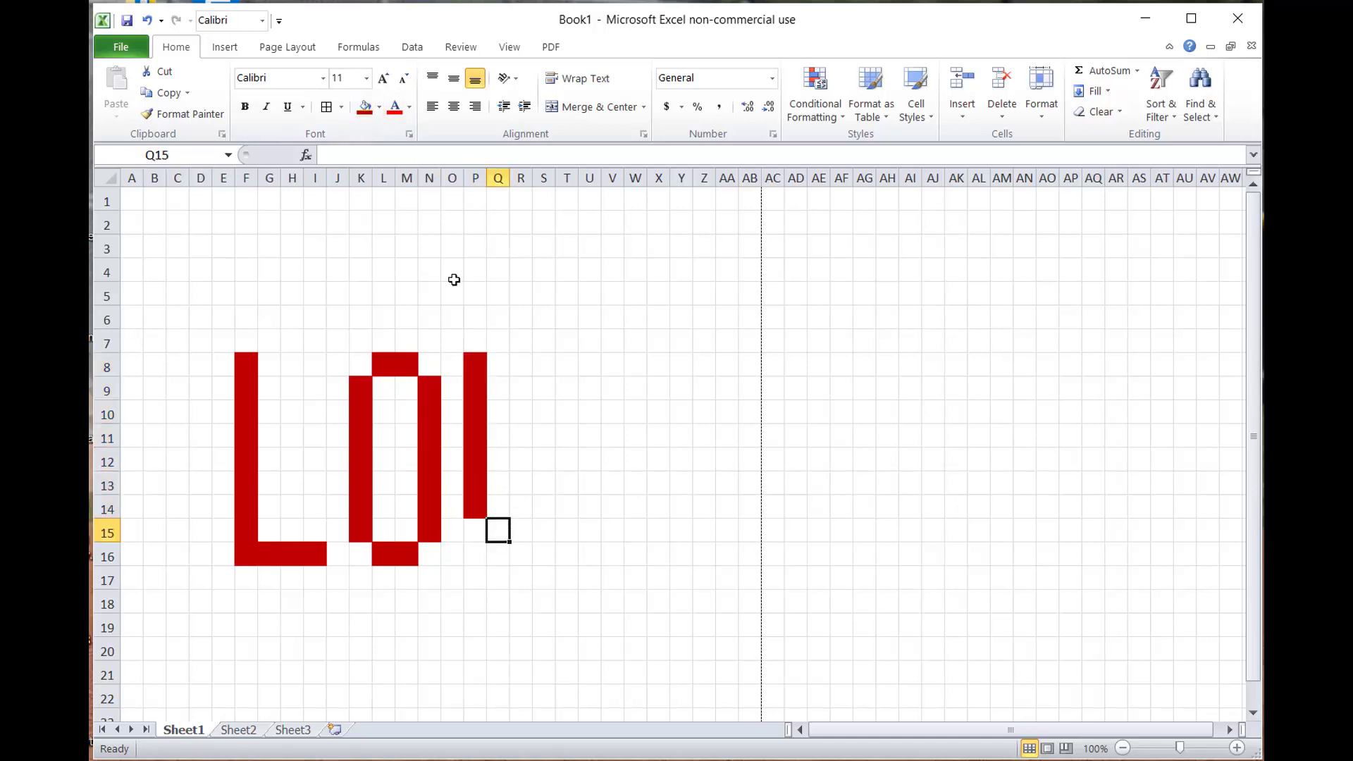
{"action": "left_click", "coordinate": [365, 107]}
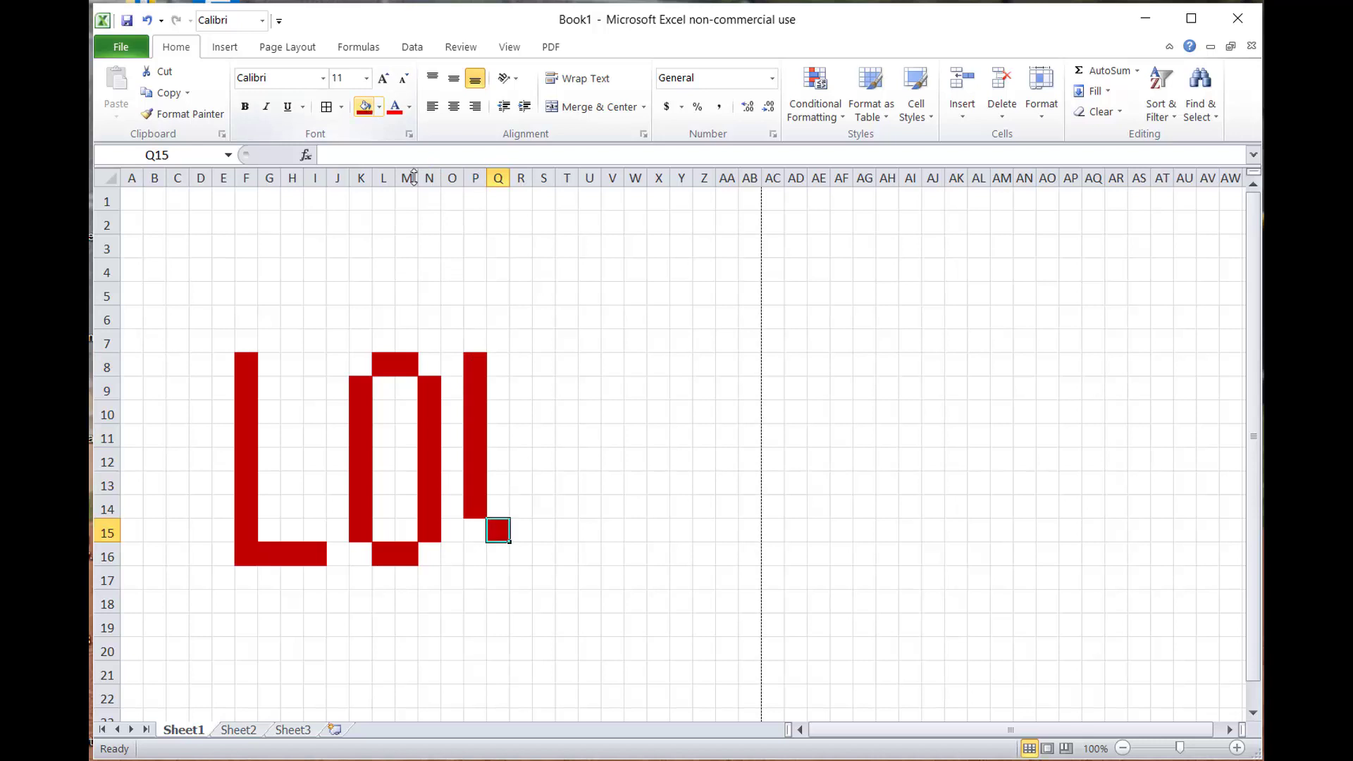
{"action": "left_click", "coordinate": [522, 550]}
{"action": "left_click", "coordinate": [365, 107]}
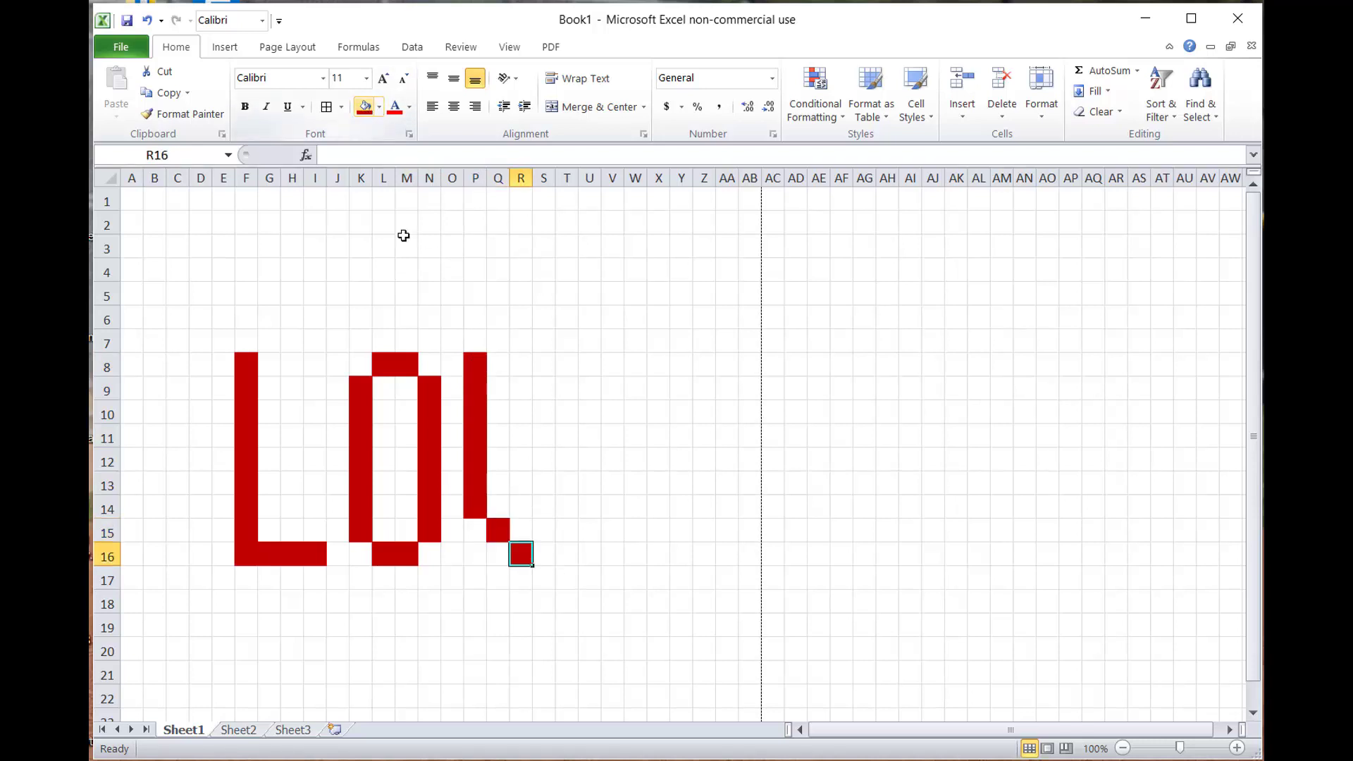
{"action": "left_click", "coordinate": [553, 536]}
{"action": "left_click", "coordinate": [365, 106]}
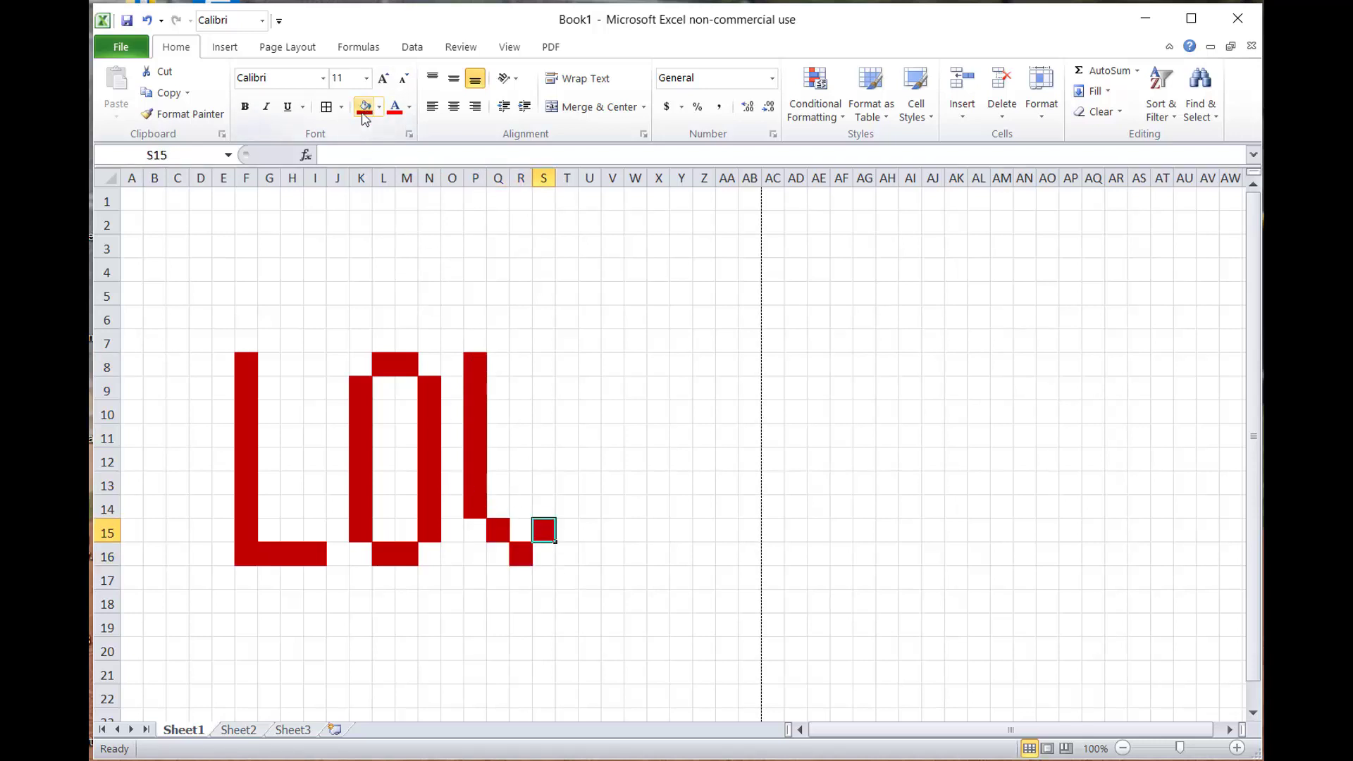
{"action": "left_click", "coordinate": [565, 508]}
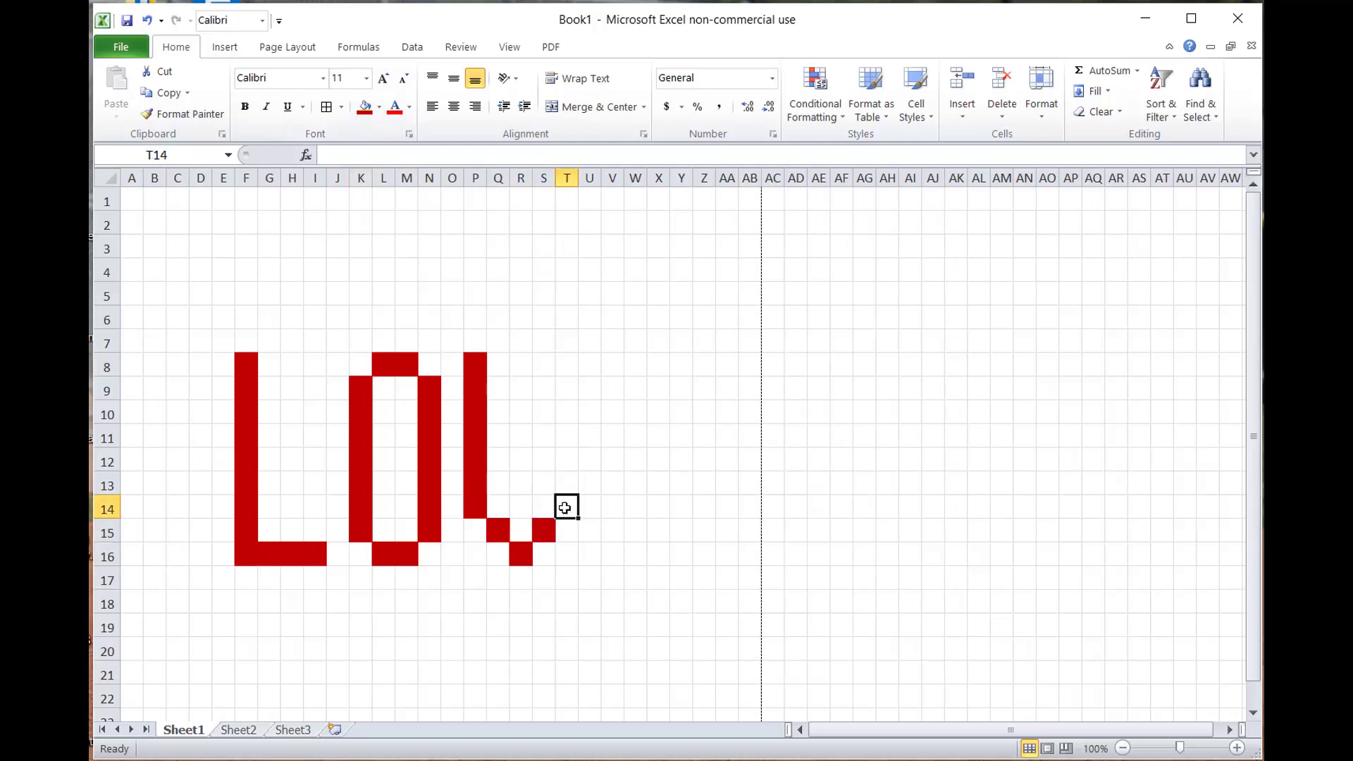
{"action": "left_click_drag", "start_coordinate": [565, 508], "coordinate": [620, 546]}
{"action": "left_click", "coordinate": [365, 106]}
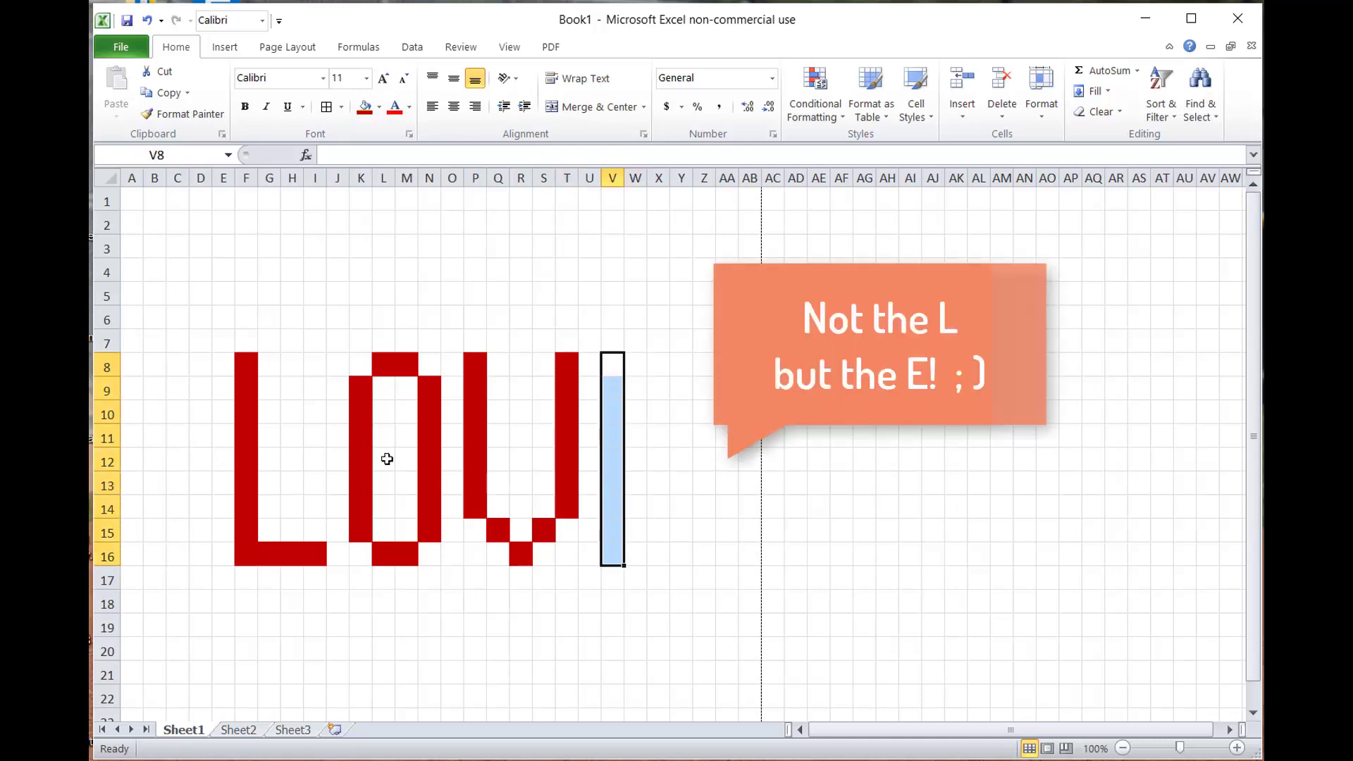
Fill the letter E red: upright V8:V16 plus bars V8:Y8, V16:Y16 and V12:Y12
{"action": "left_click", "coordinate": [365, 106]}
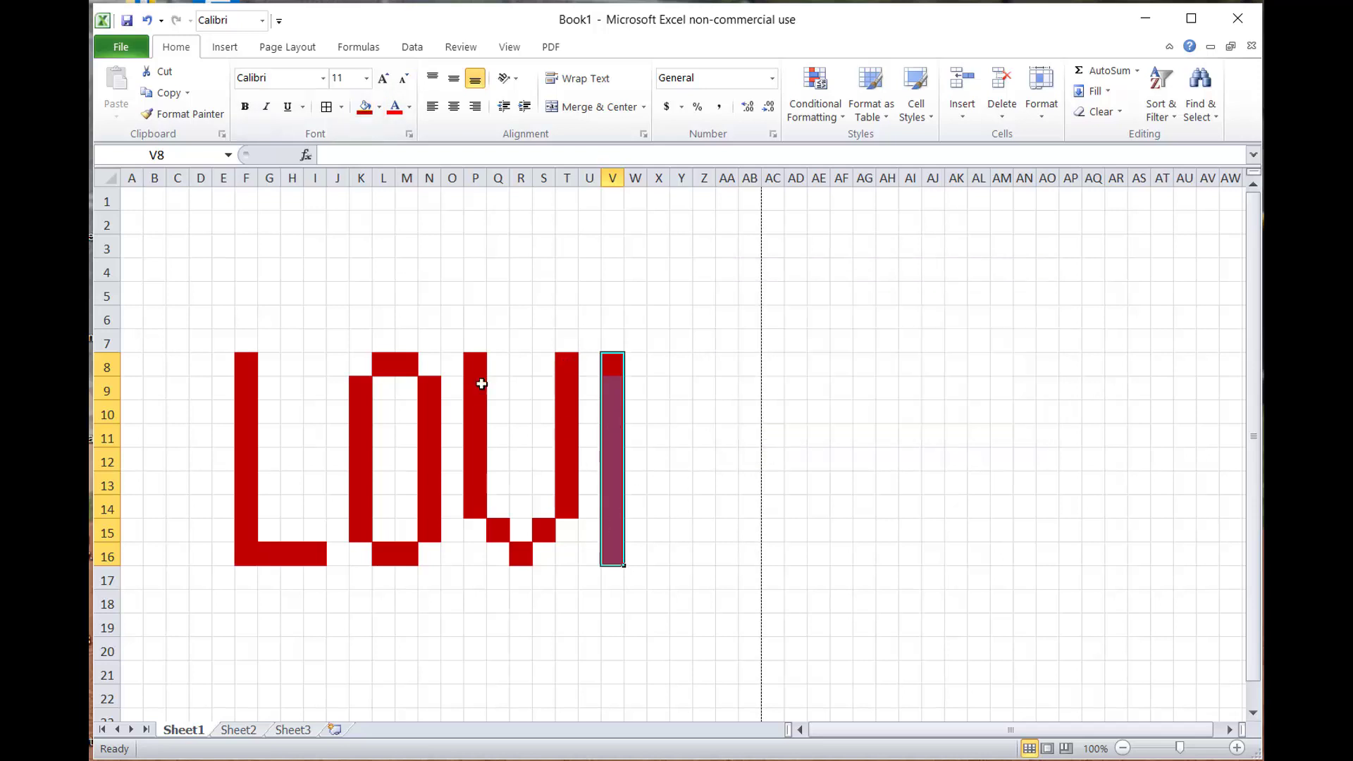
{"action": "left_click", "coordinate": [613, 362]}
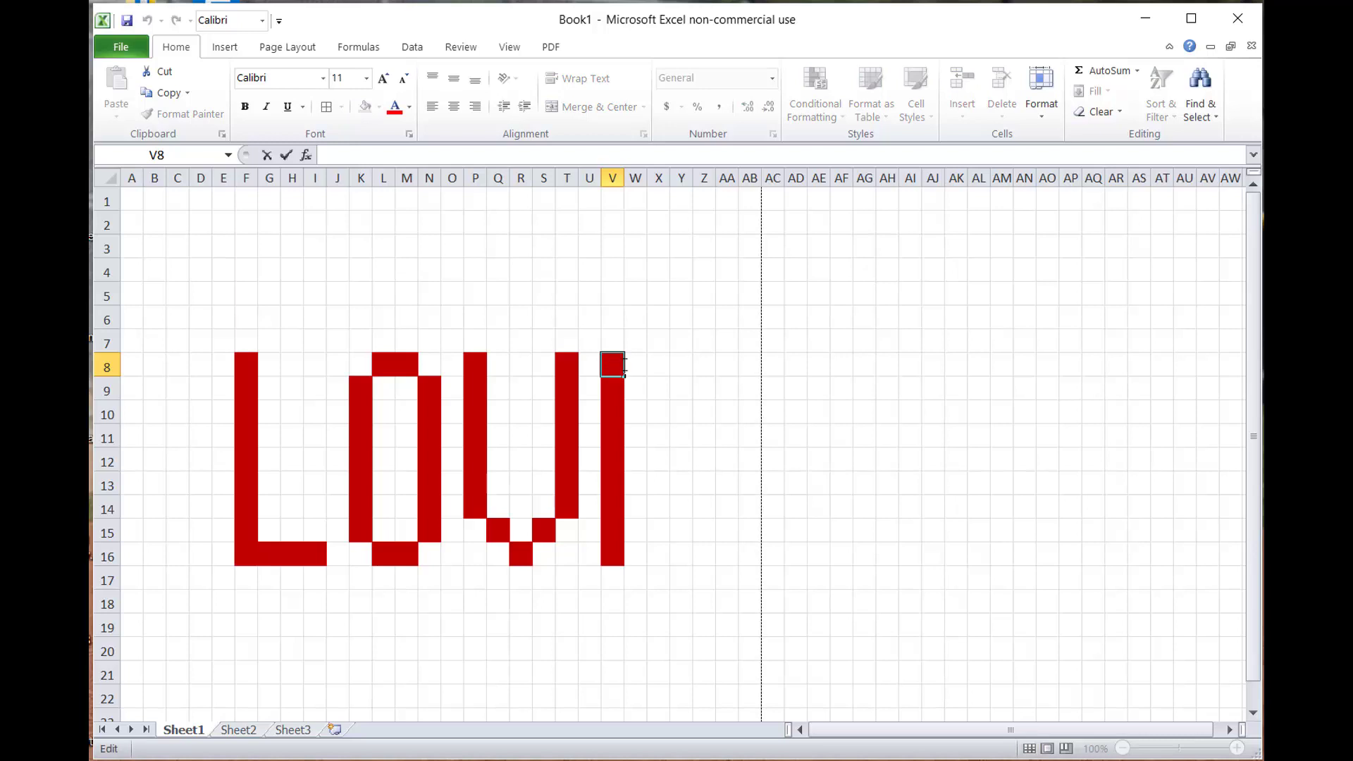
{"action": "key", "text": "Escape"}
{"action": "left_click_drag", "start_coordinate": [622, 367], "coordinate": [681, 364]}
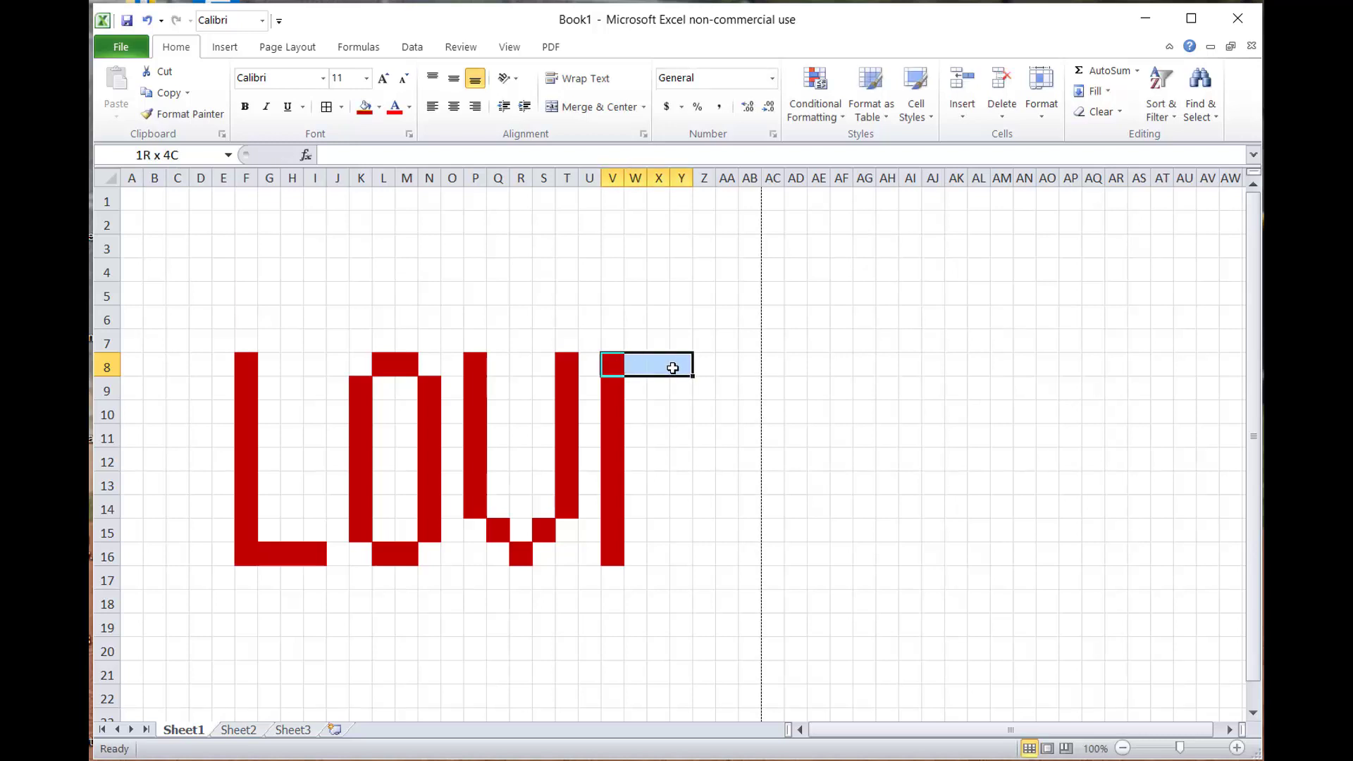
{"action": "left_click", "coordinate": [364, 106]}
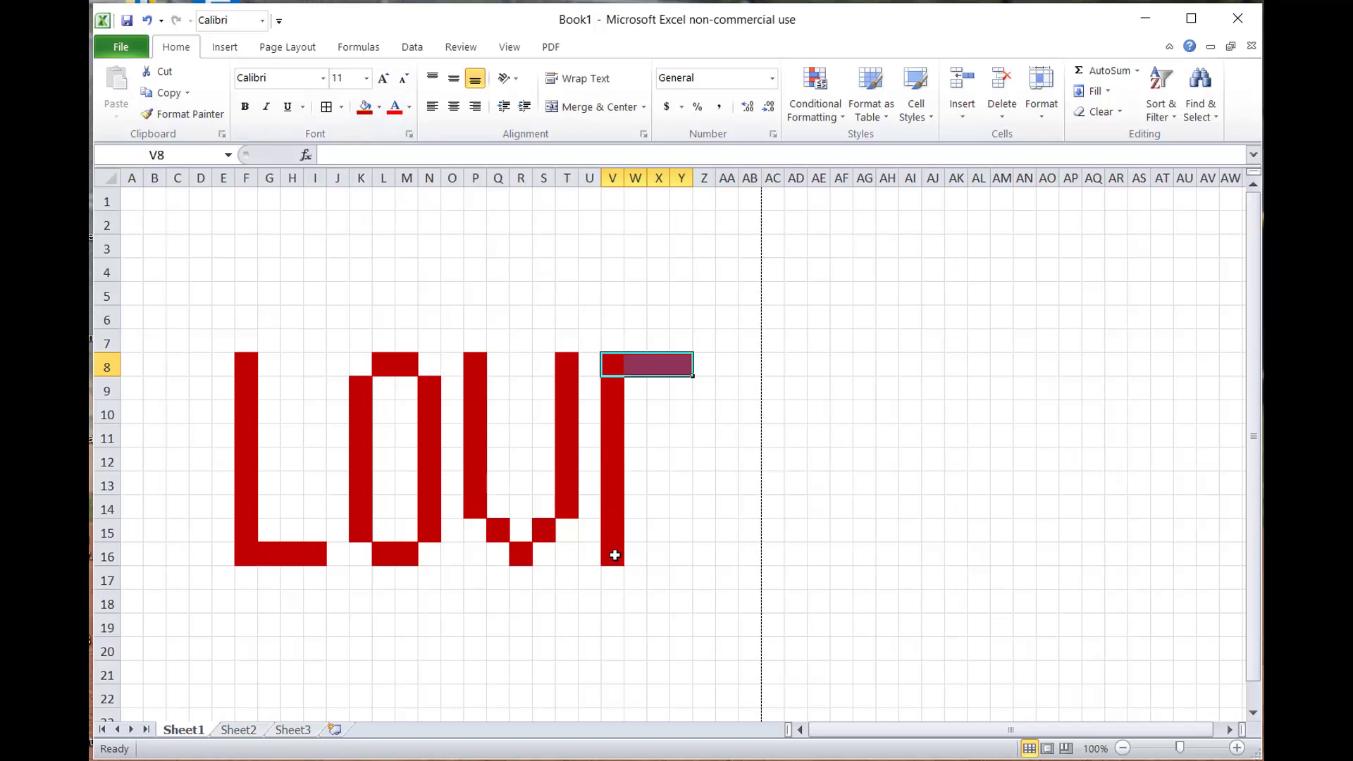
{"action": "left_click_drag", "start_coordinate": [614, 555], "coordinate": [674, 558]}
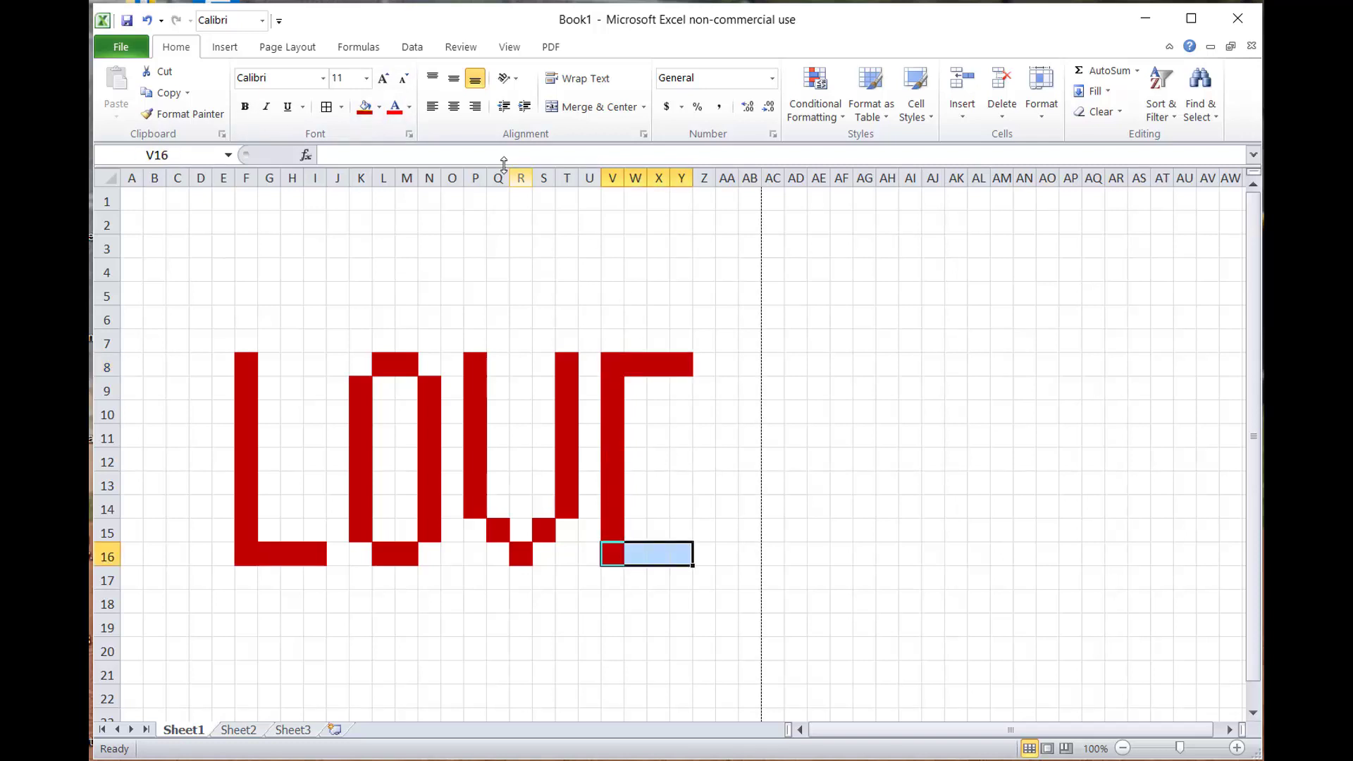
{"action": "left_click", "coordinate": [364, 106]}
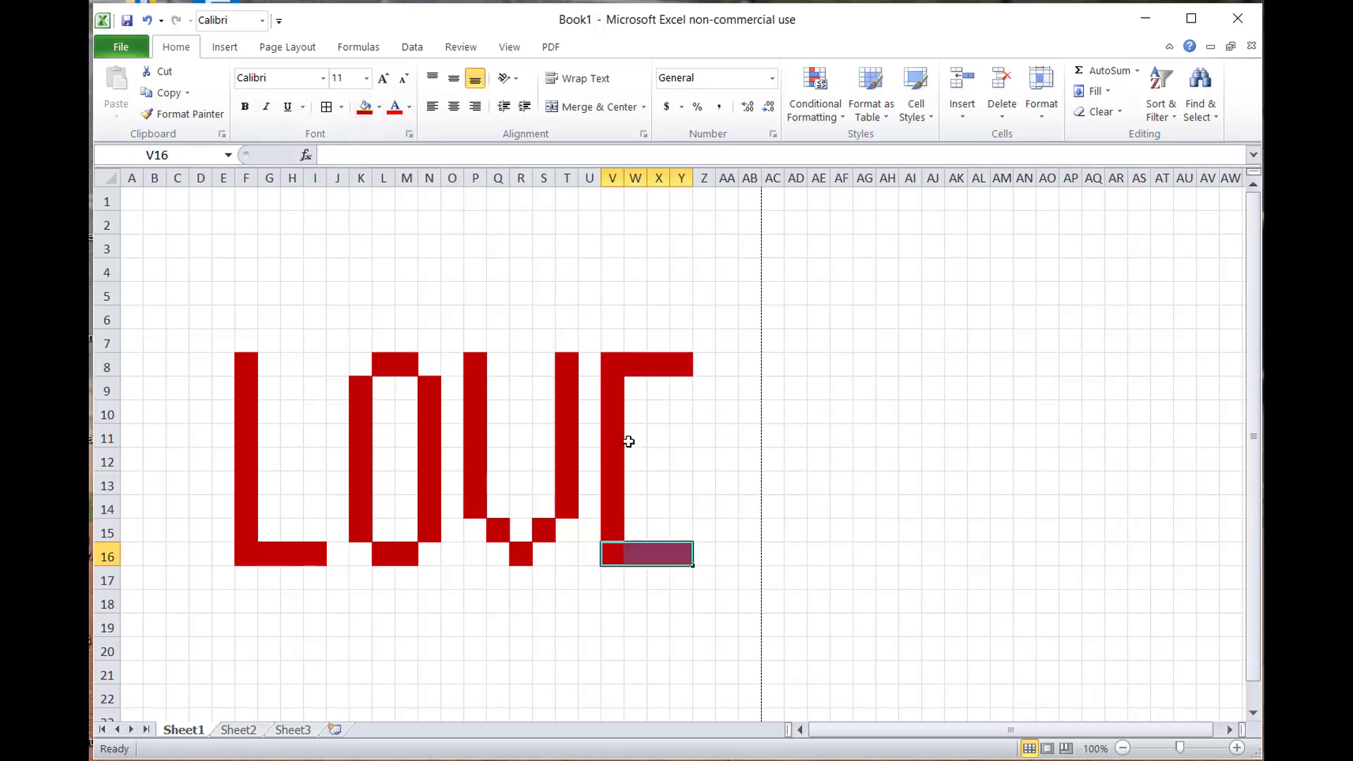
{"action": "left_click_drag", "start_coordinate": [623, 459], "coordinate": [682, 461]}
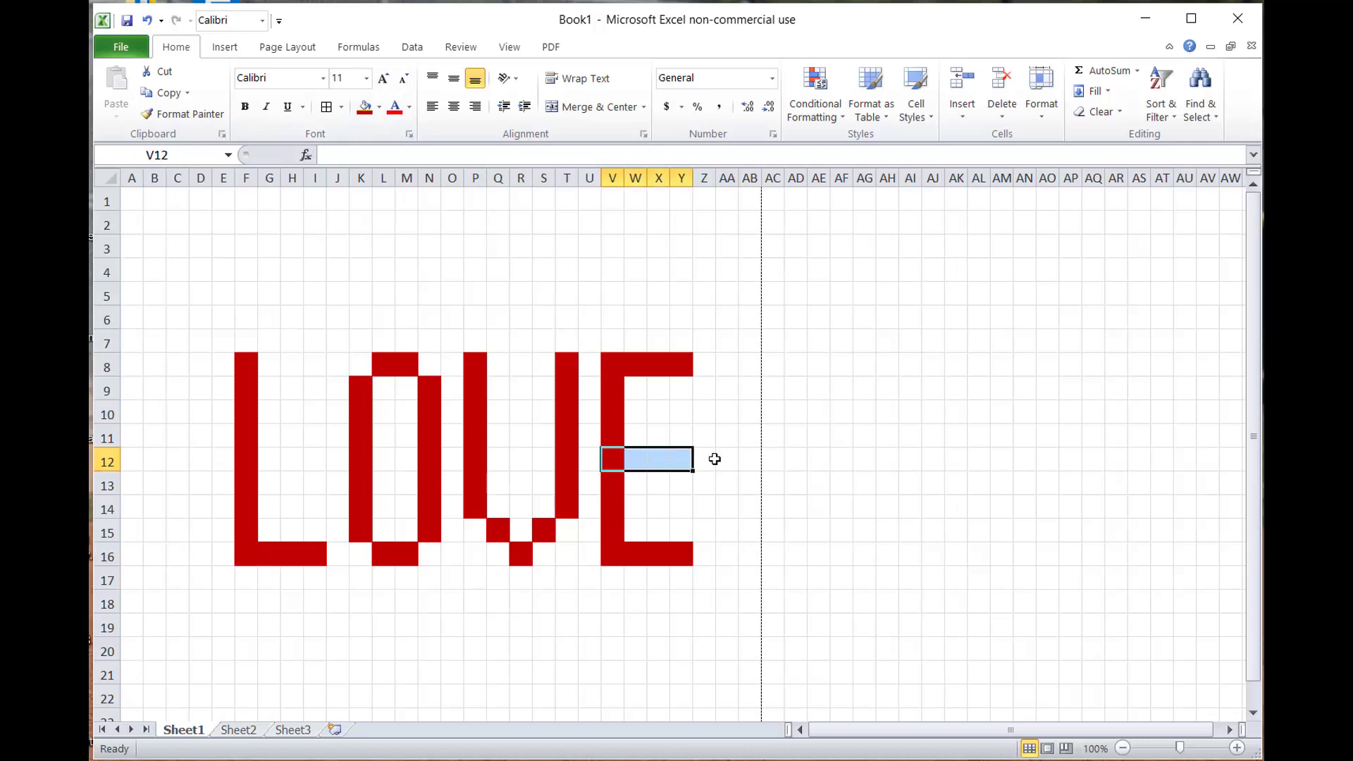
{"action": "left_click", "coordinate": [365, 106]}
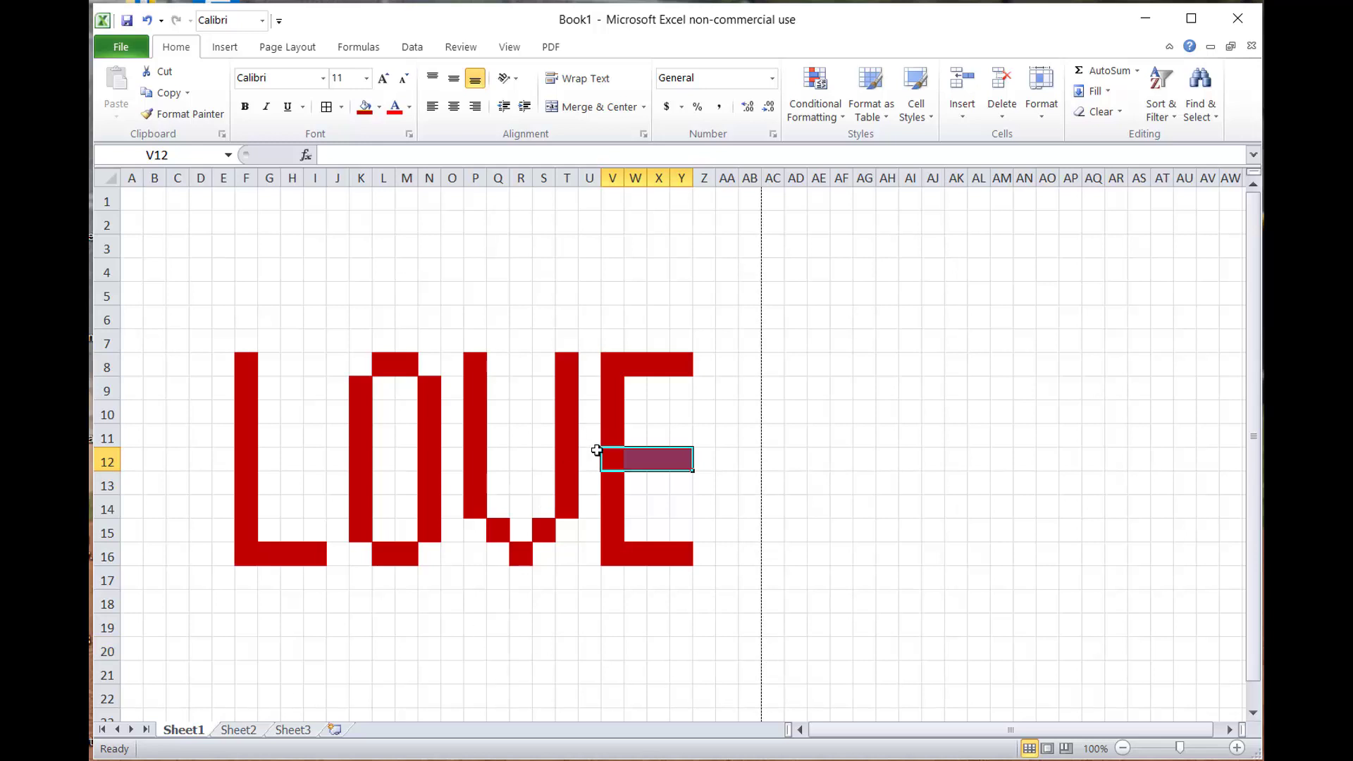
Set cell Y19 to No Fill so only the LOVE letters stay red
{"action": "left_click", "coordinate": [683, 629]}
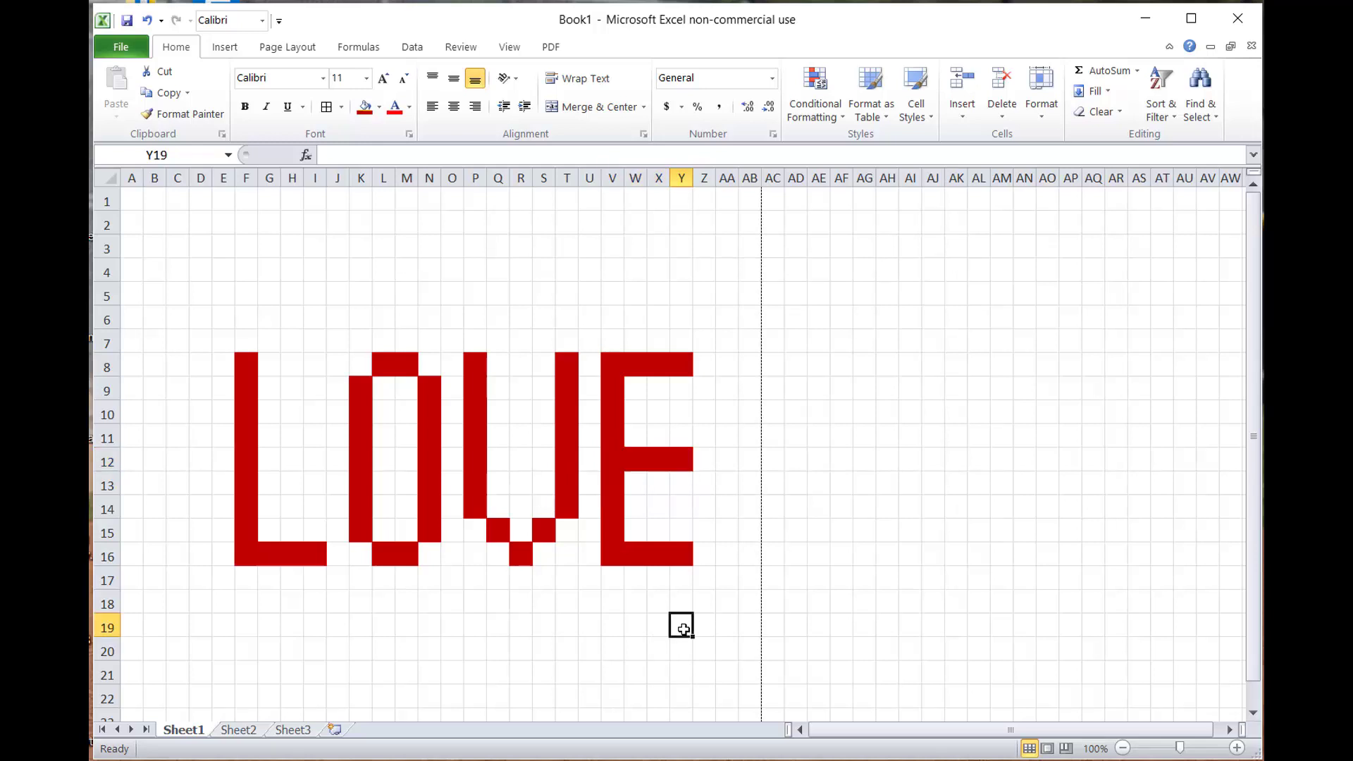
{"action": "left_click", "coordinate": [380, 109]}
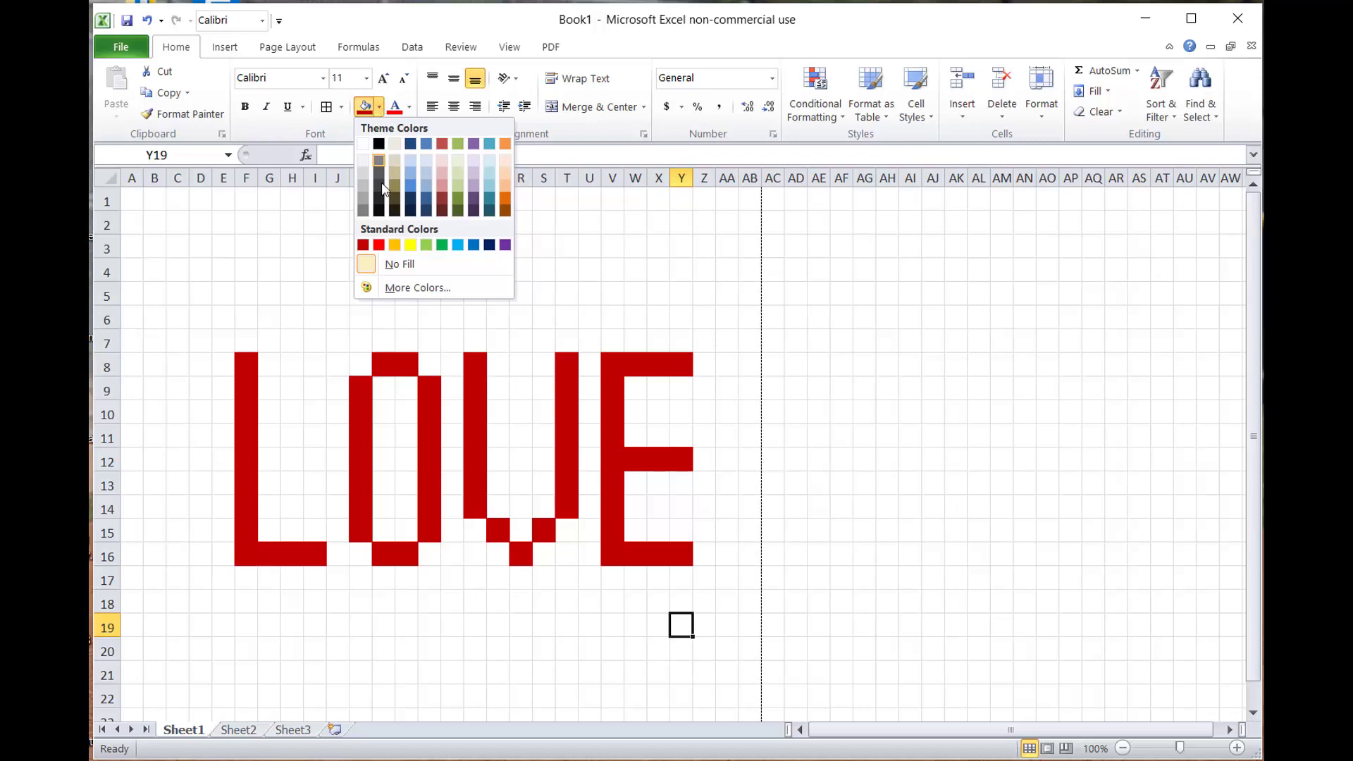
{"action": "left_click", "coordinate": [367, 266]}
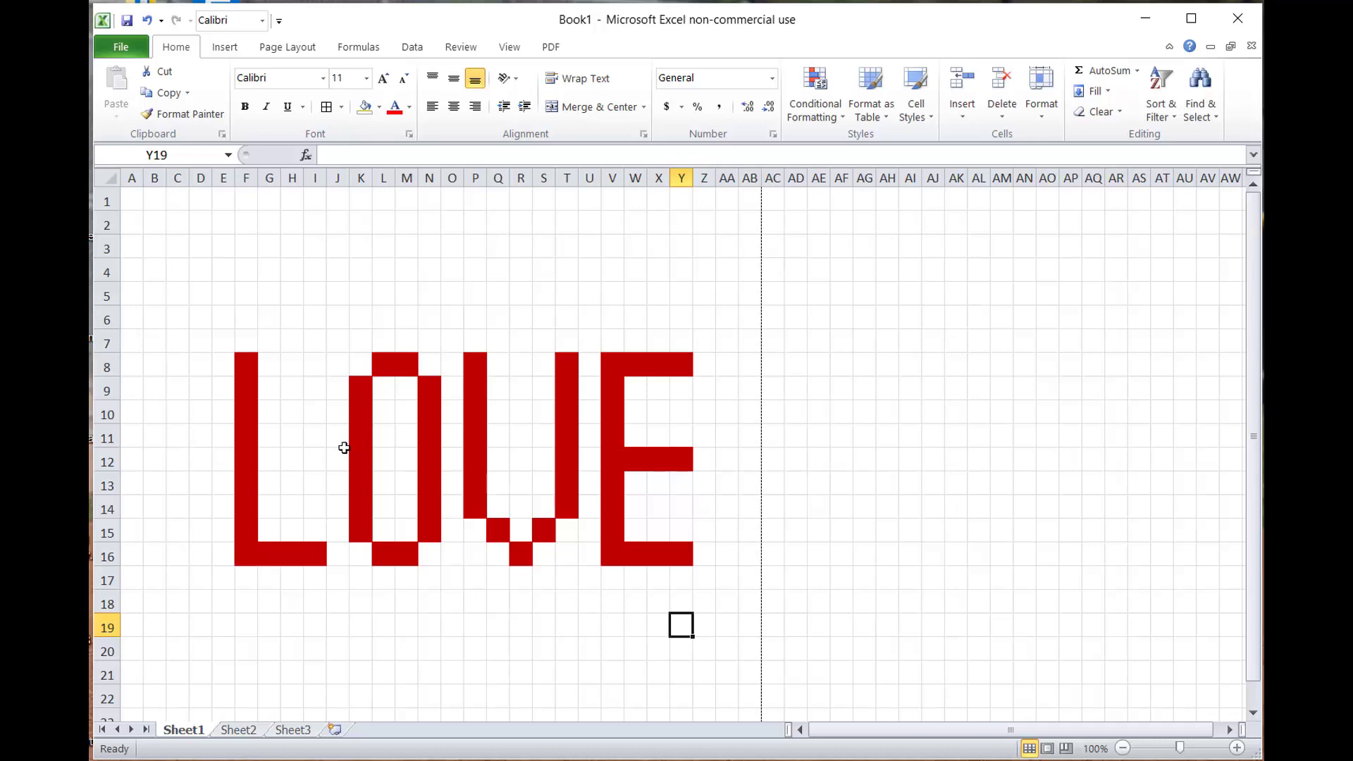
{"action": "left_click", "coordinate": [155, 273]}
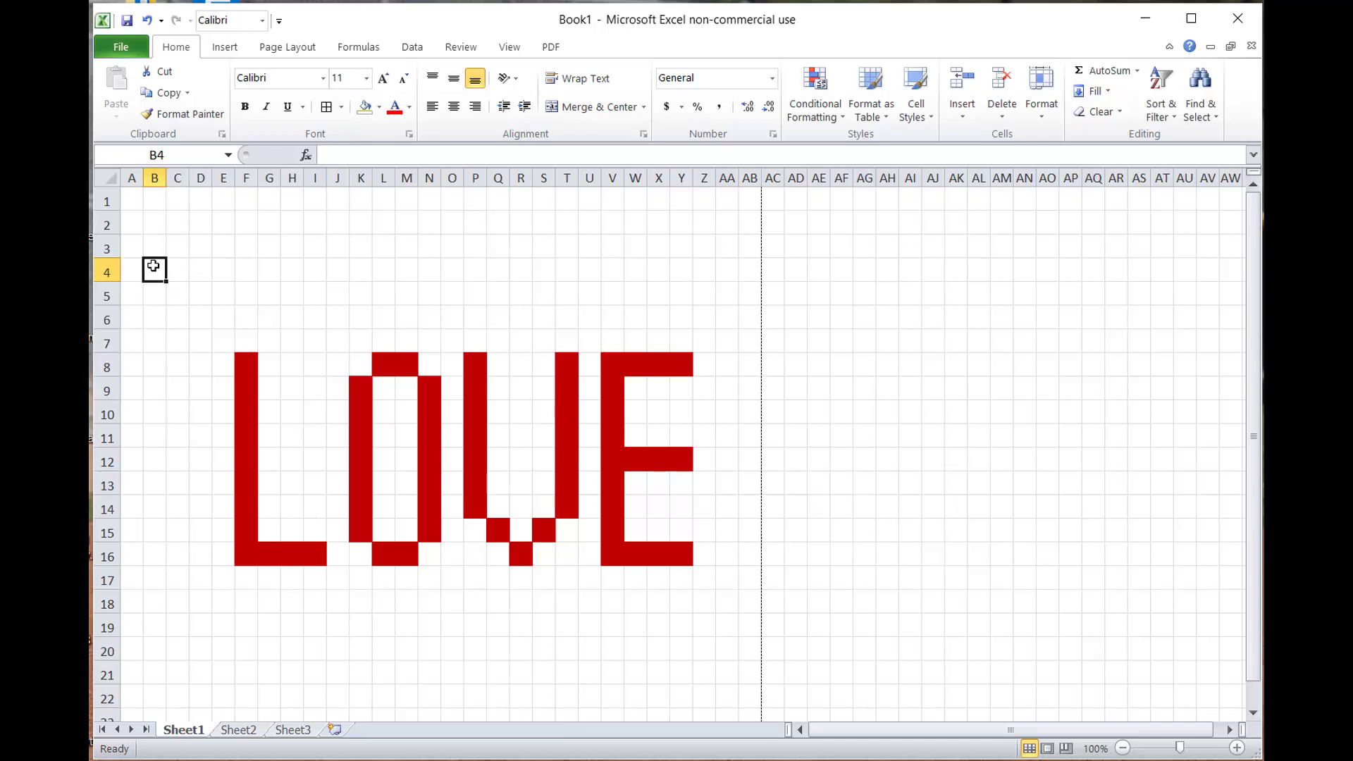
Apply All Borders to B4:AB19, then deselect to view the bordered grid
{"action": "left_click_drag", "start_coordinate": [159, 267], "coordinate": [742, 618]}
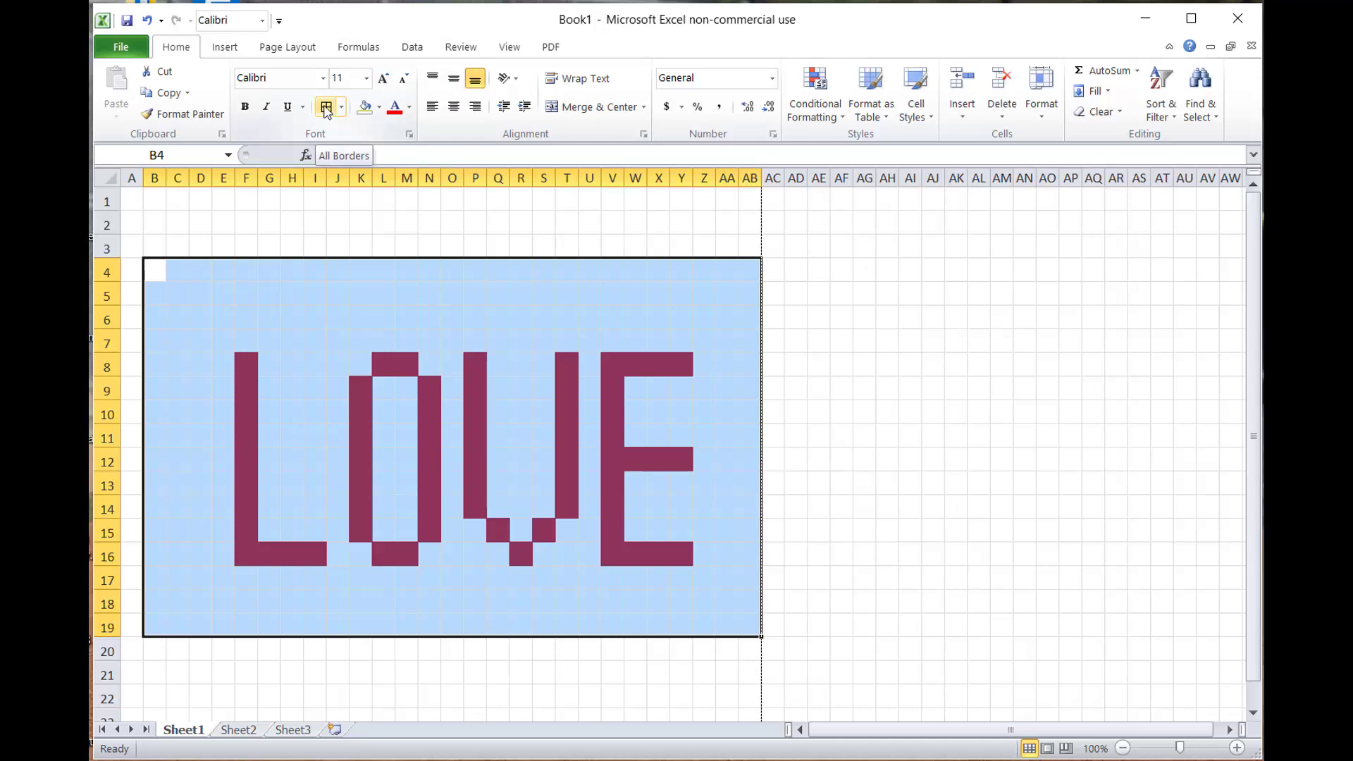
{"action": "left_click", "coordinate": [342, 110]}
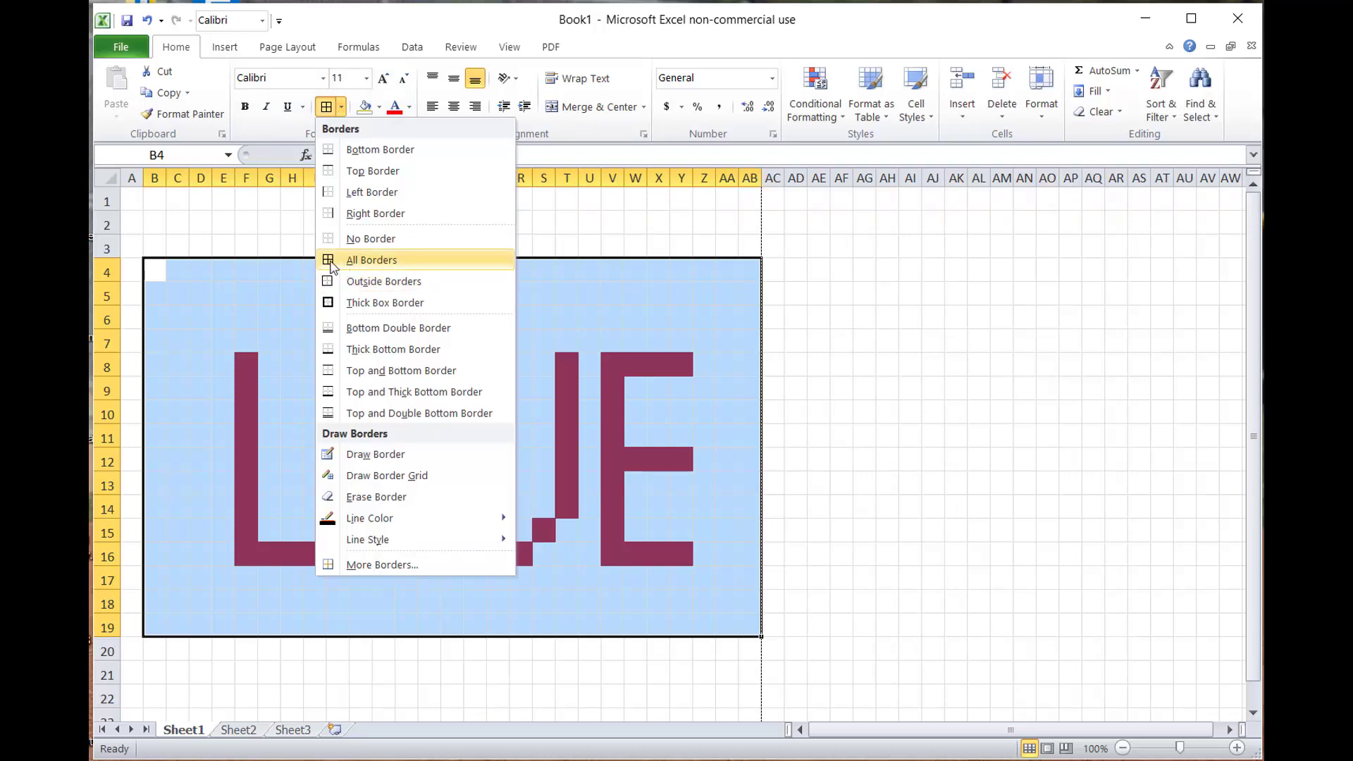
{"action": "left_click", "coordinate": [367, 261]}
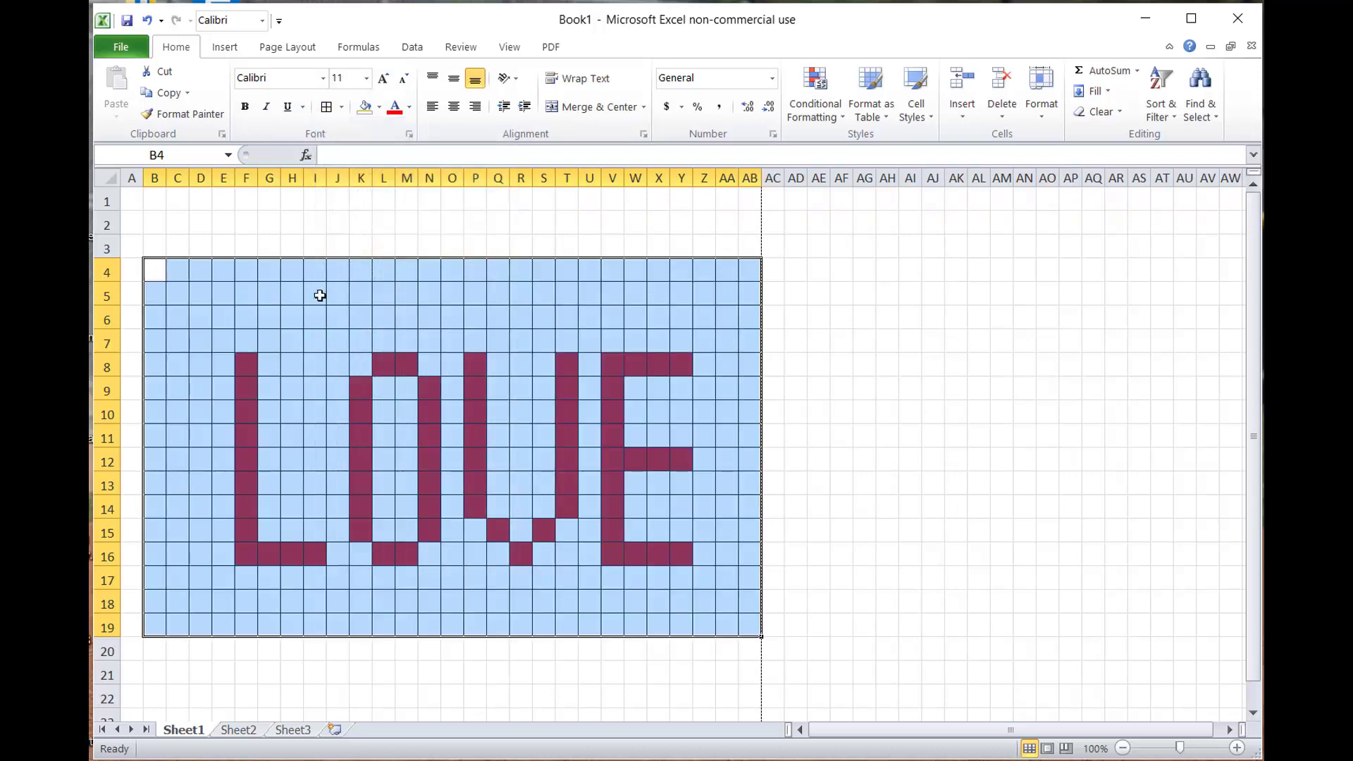
{"action": "left_click", "coordinate": [661, 671]}
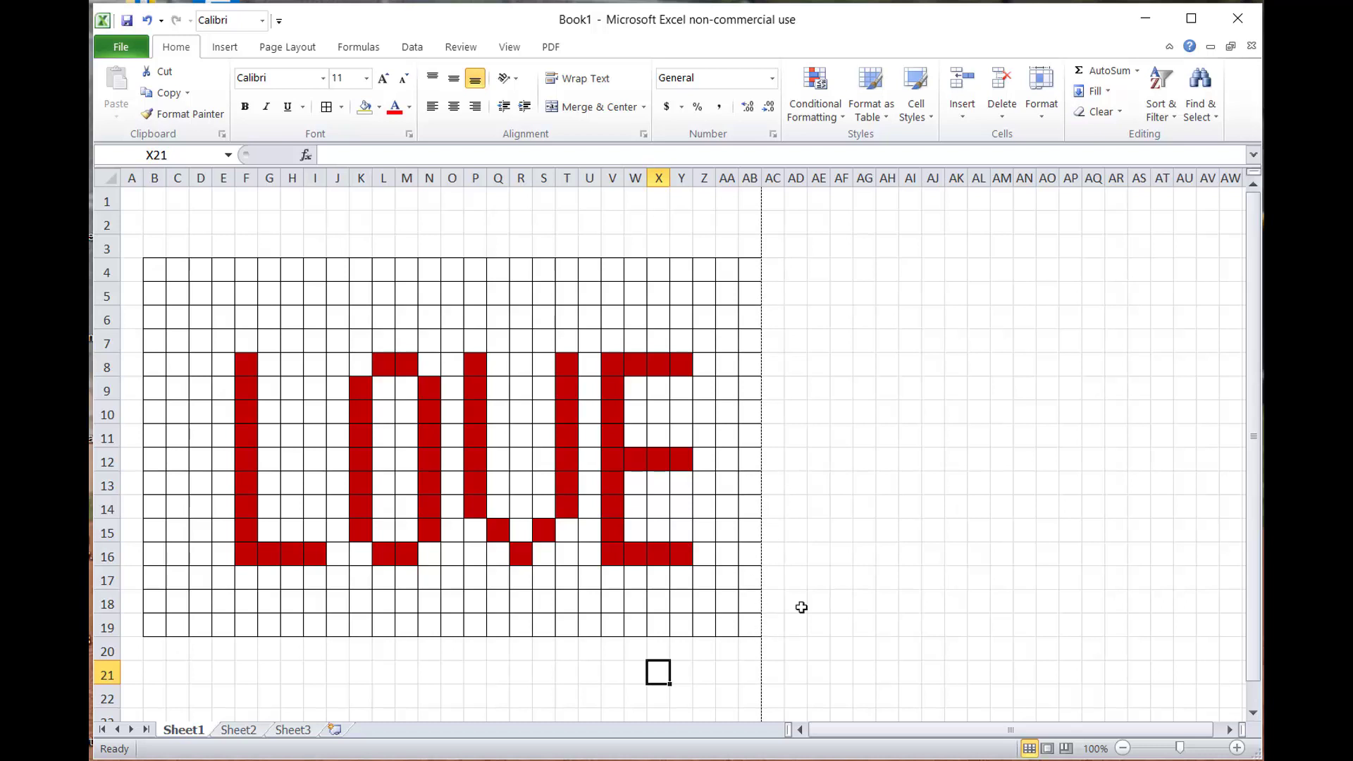
Enter 1 in AC19 and 2 in AC18, then extend the series up to 16 at AC4
{"action": "left_click", "coordinate": [774, 626]}
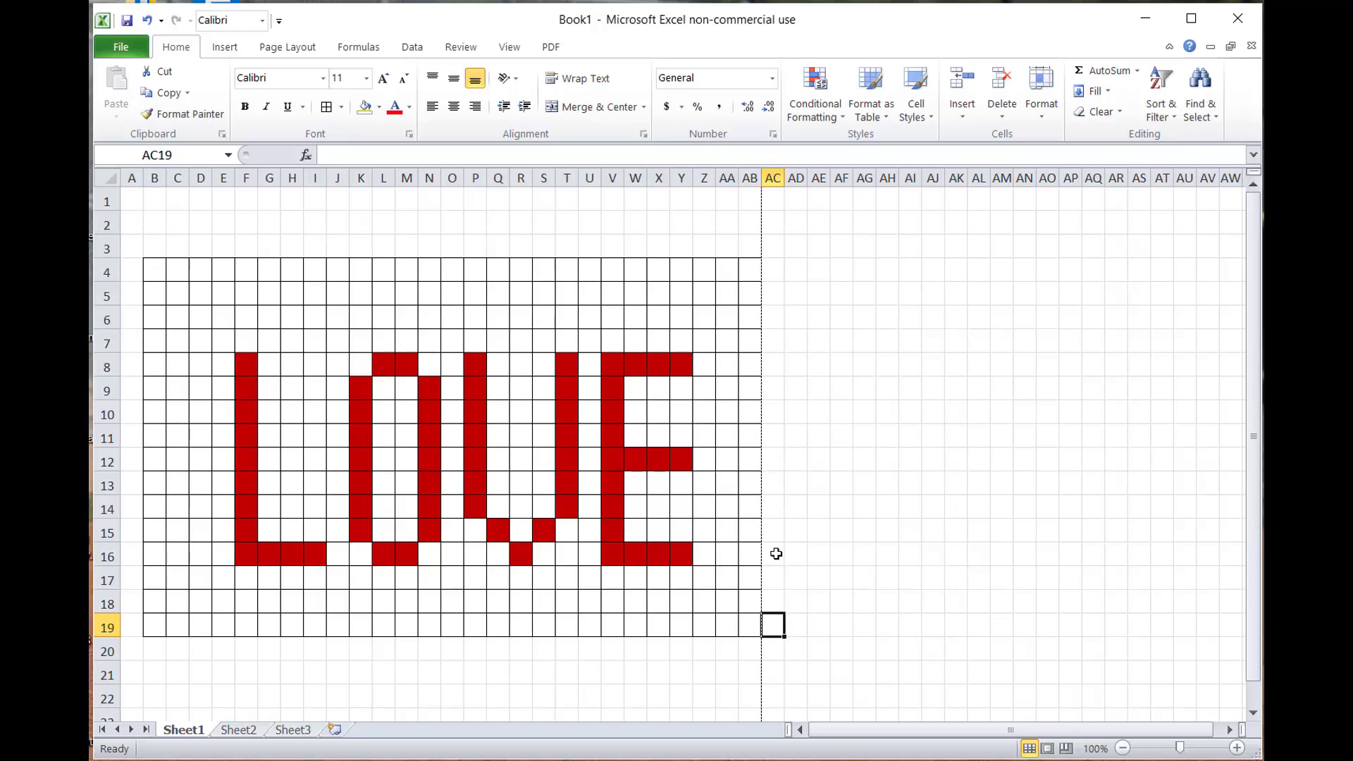
{"action": "type", "text": "1"}
{"action": "left_click", "coordinate": [772, 601]}
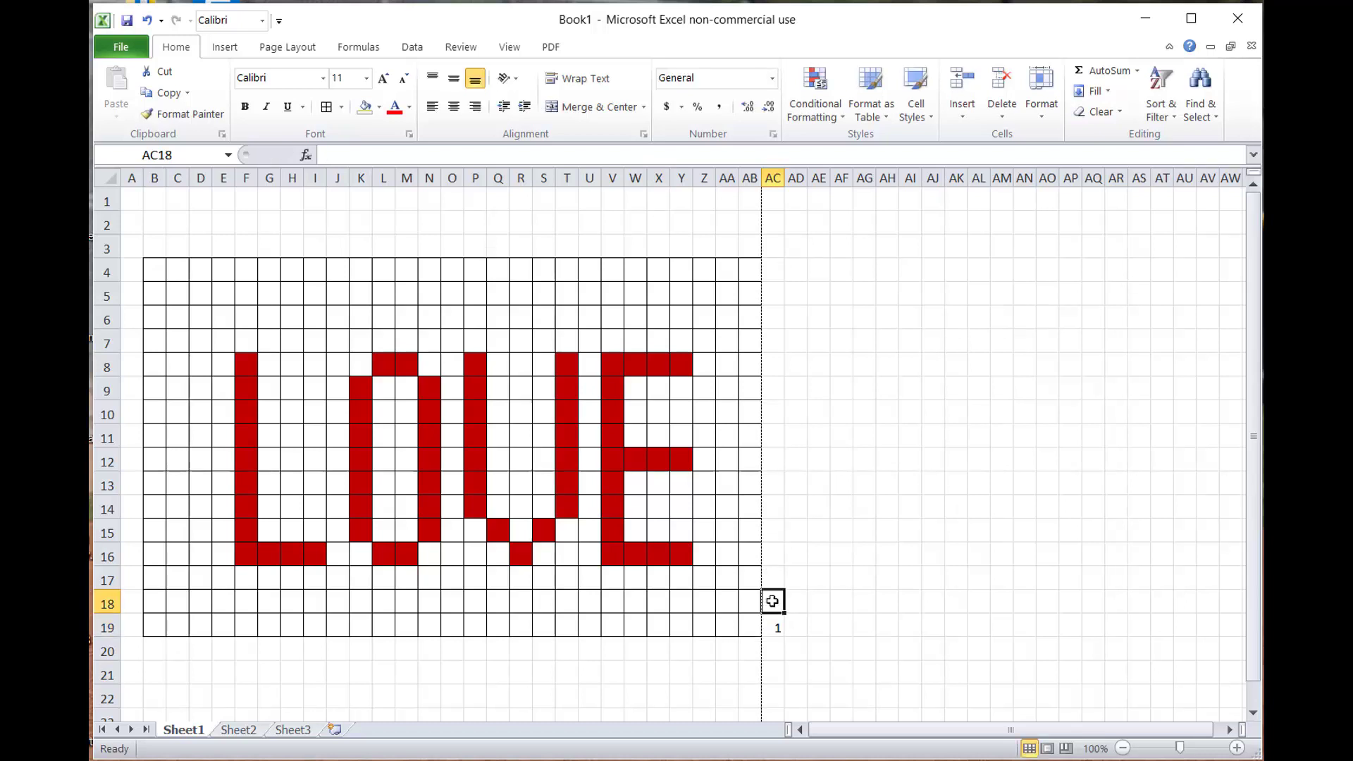
{"action": "type", "text": "2"}
{"action": "left_click", "coordinate": [773, 620]}
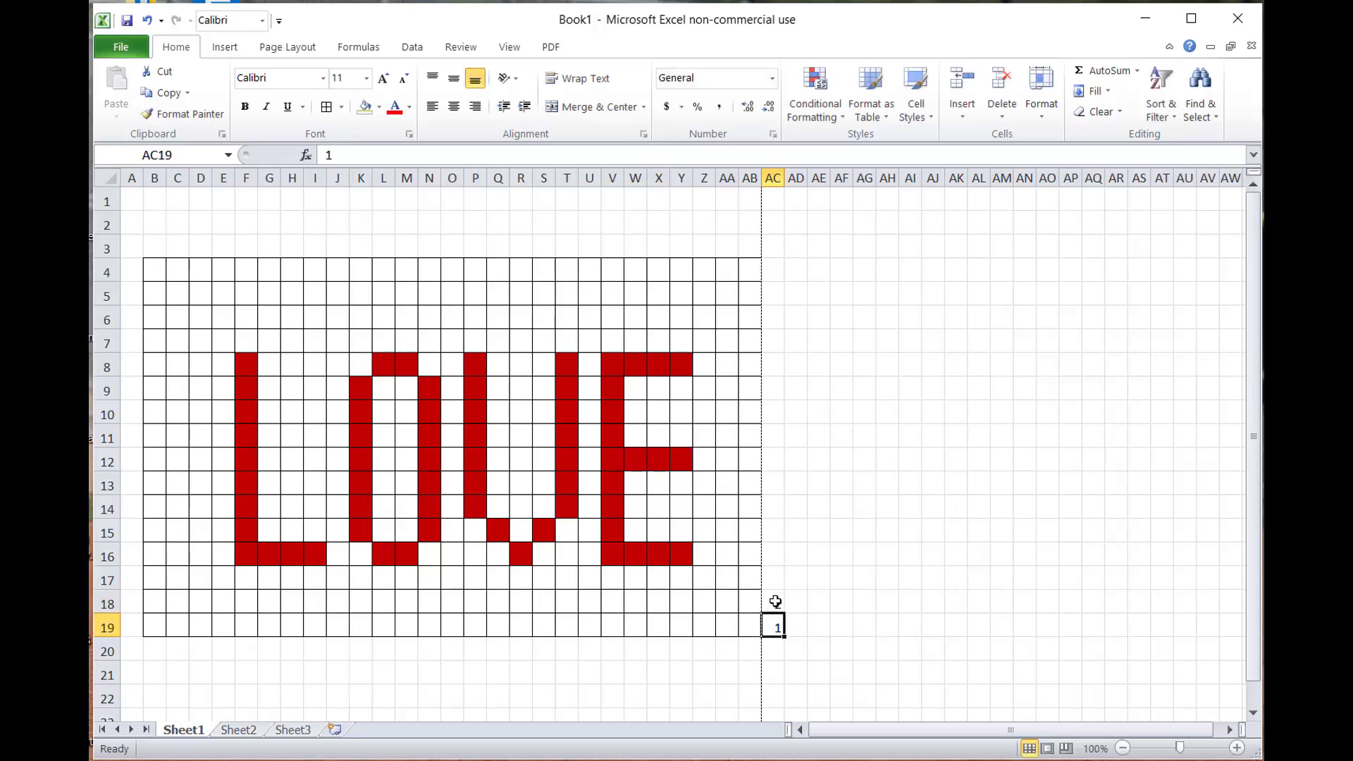
{"action": "left_click_drag", "start_coordinate": [775, 601], "coordinate": [776, 627]}
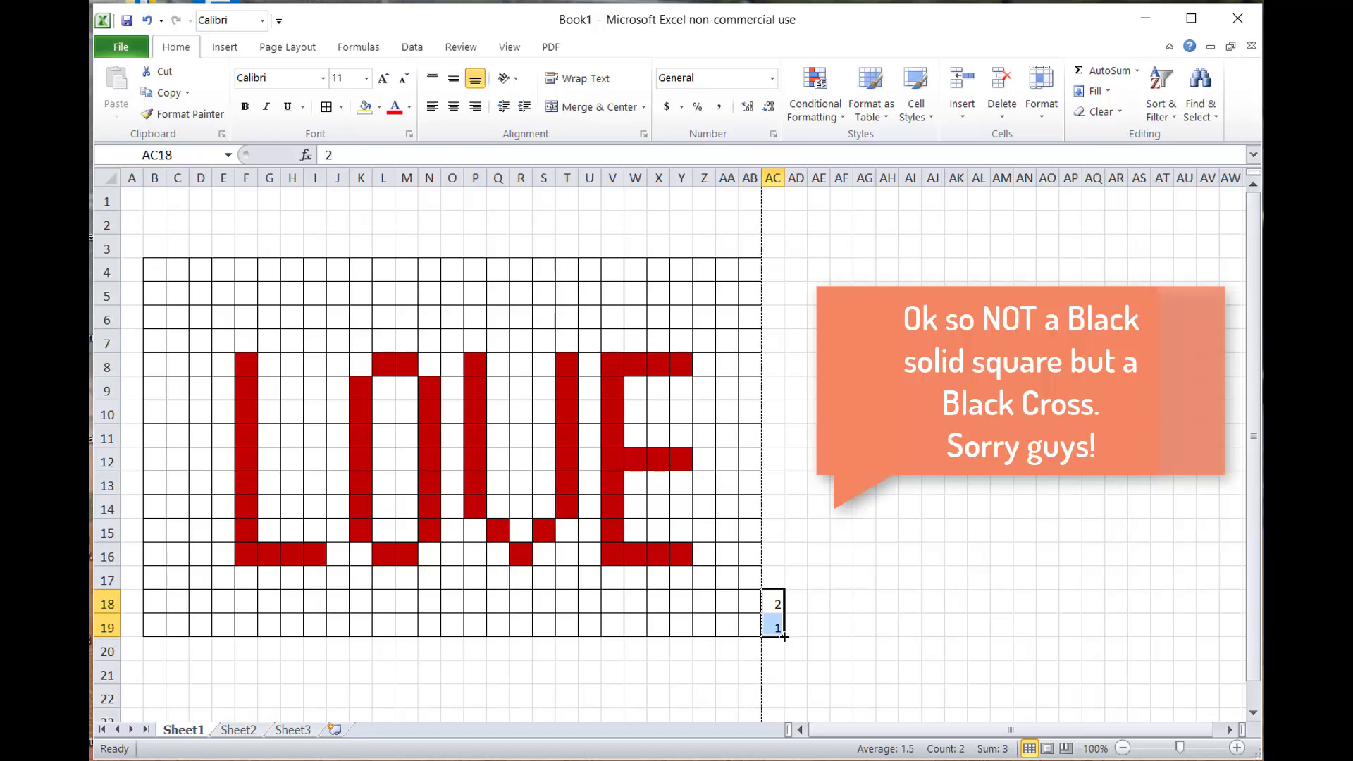
{"action": "left_click_drag", "start_coordinate": [784, 636], "coordinate": [766, 264]}
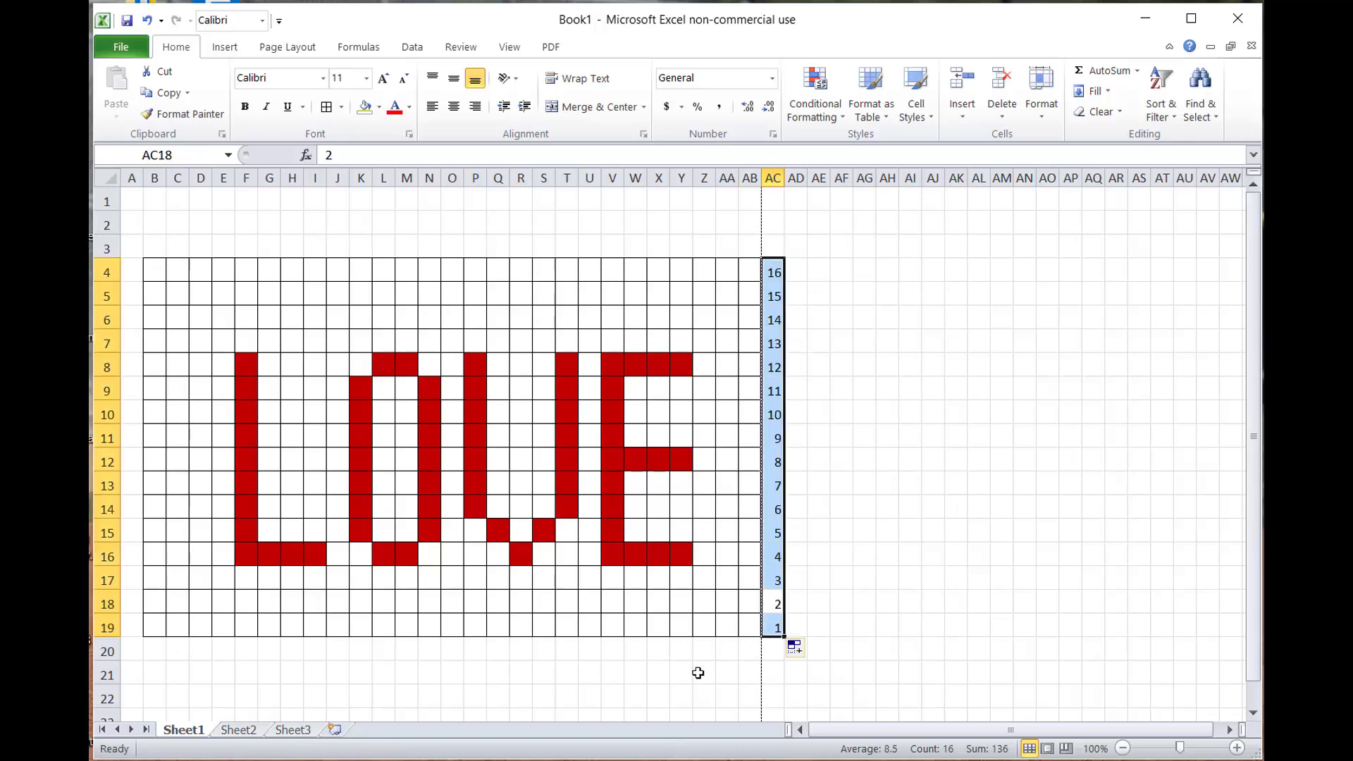
{"action": "left_click", "coordinate": [747, 648]}
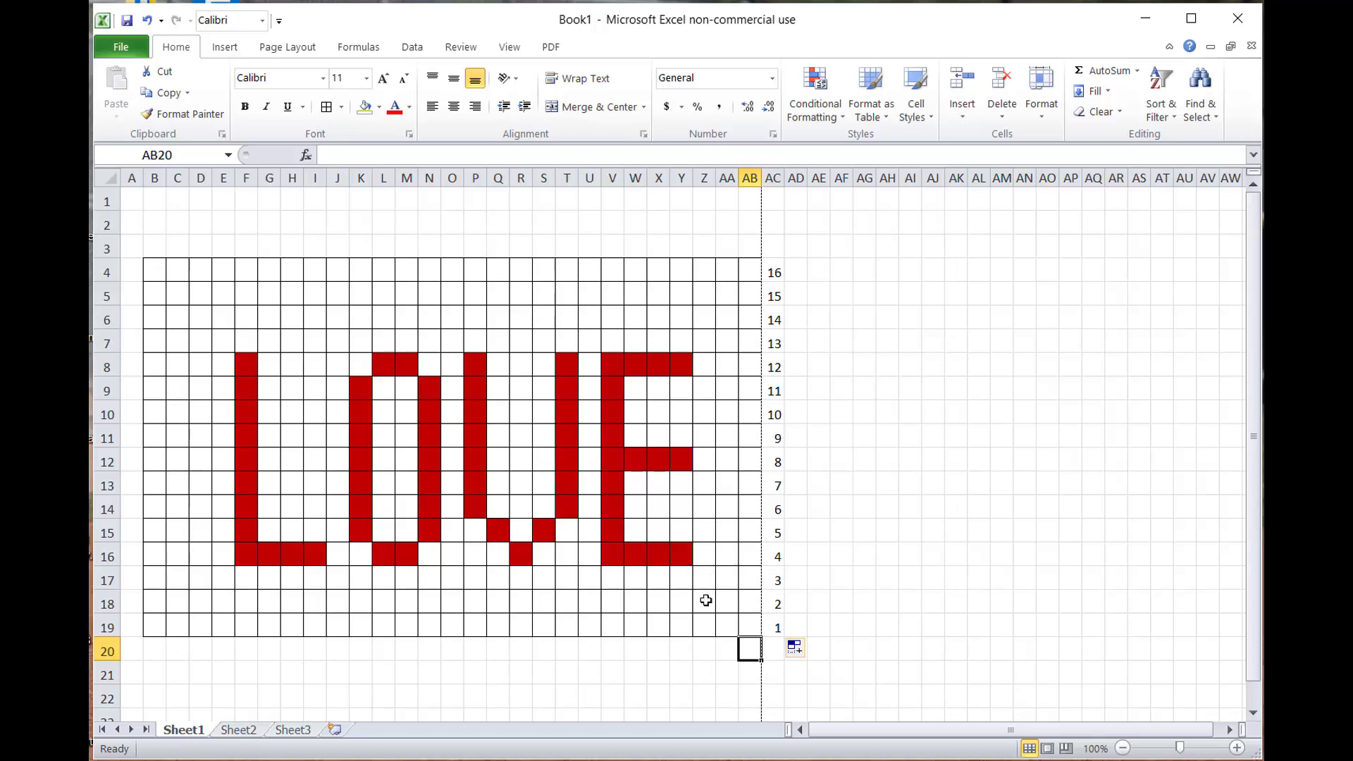
Enter 17, 16, 15, 14 in Y20:AB20 and extend the series left to 40 at B20
{"action": "left_click", "coordinate": [703, 648]}
{"action": "type", "text": "16"}
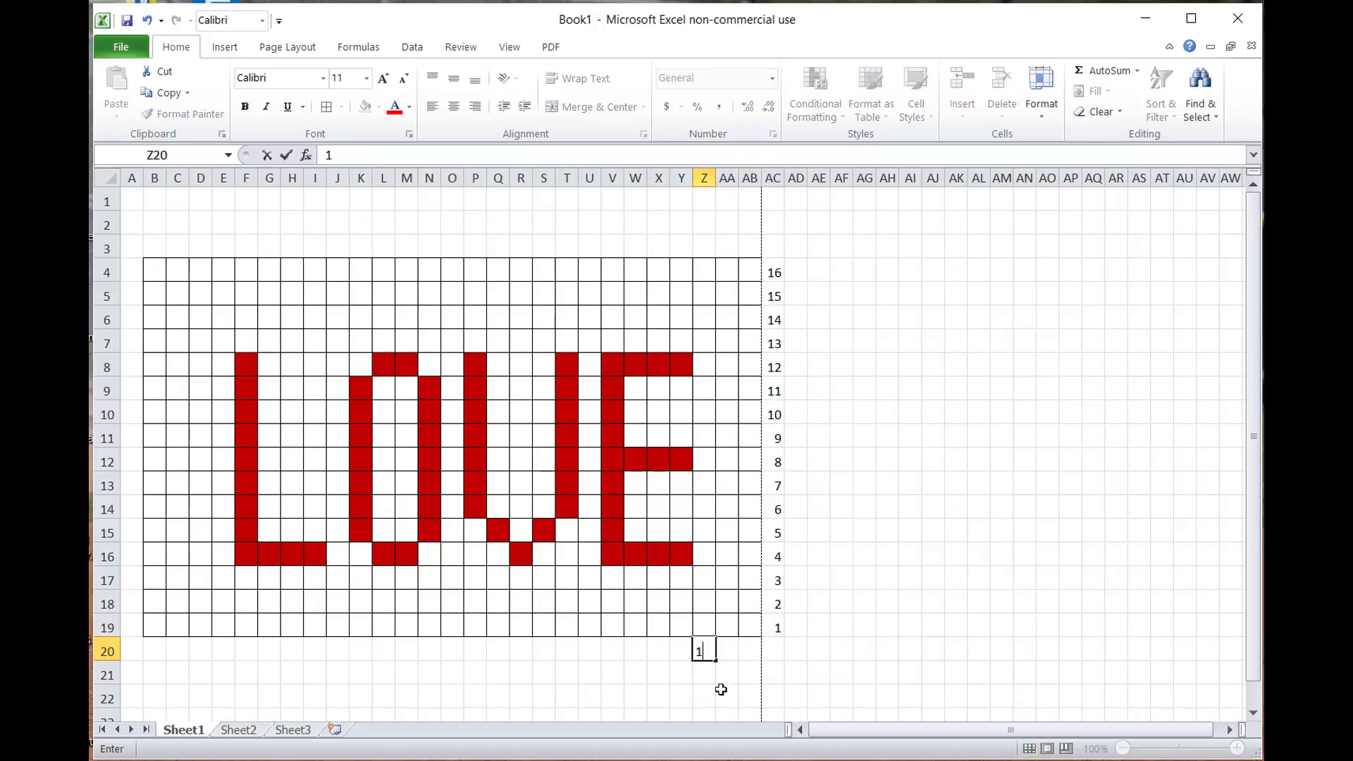
{"action": "left_click", "coordinate": [679, 651]}
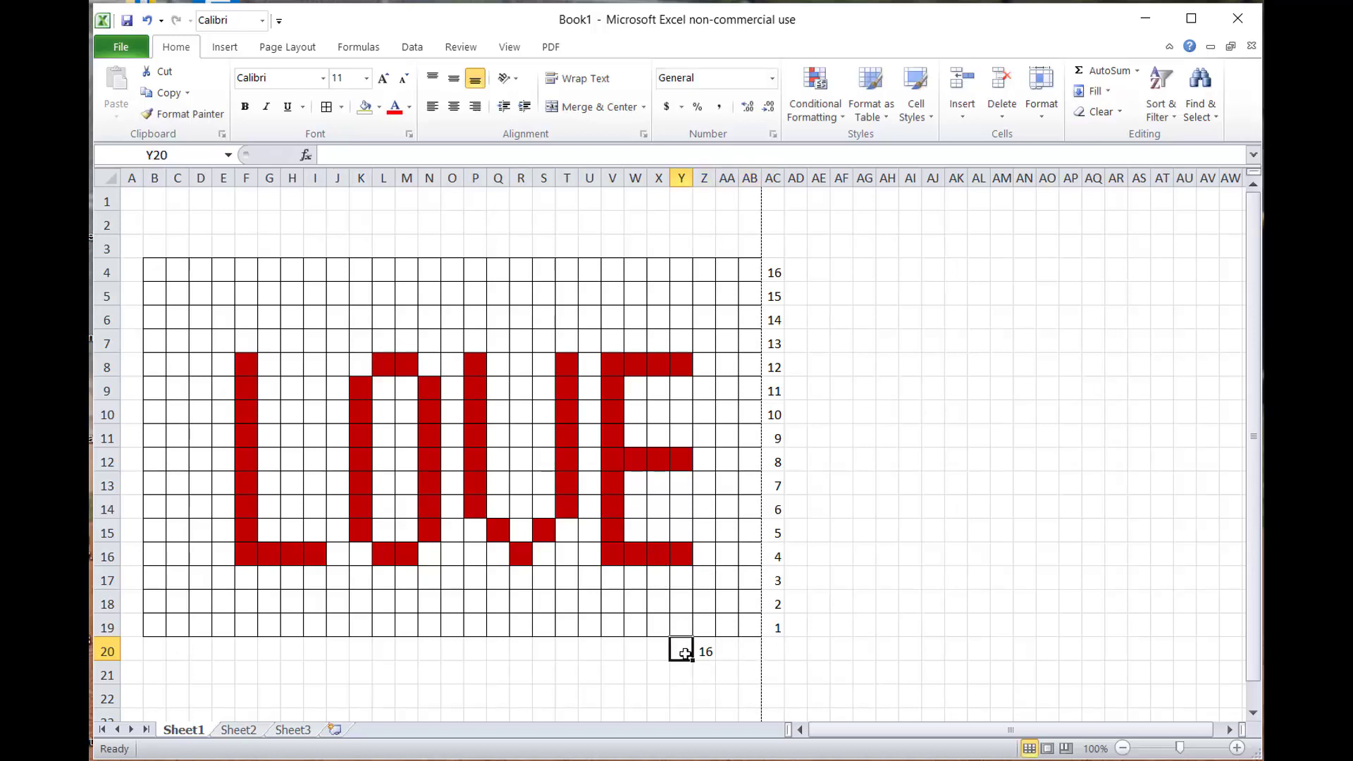
{"action": "type", "text": "17"}
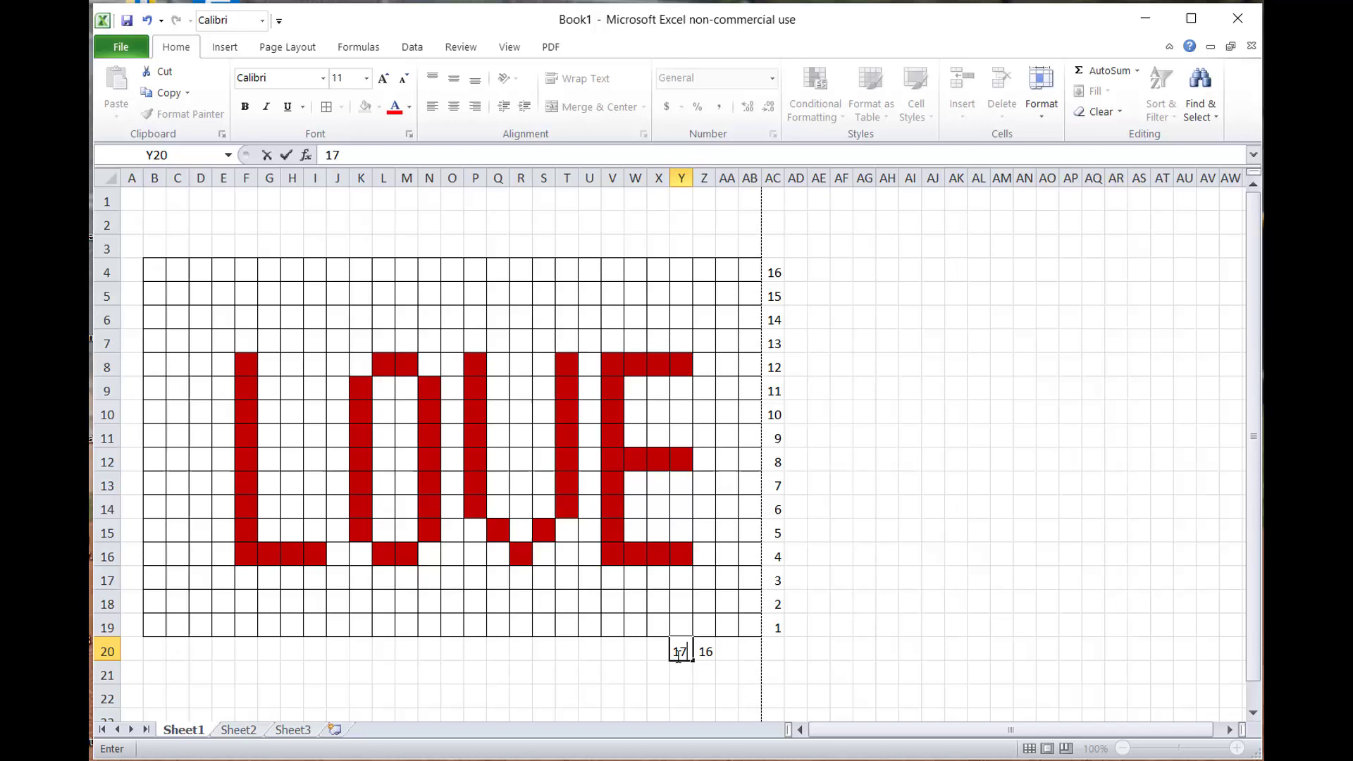
{"action": "left_click", "coordinate": [735, 656]}
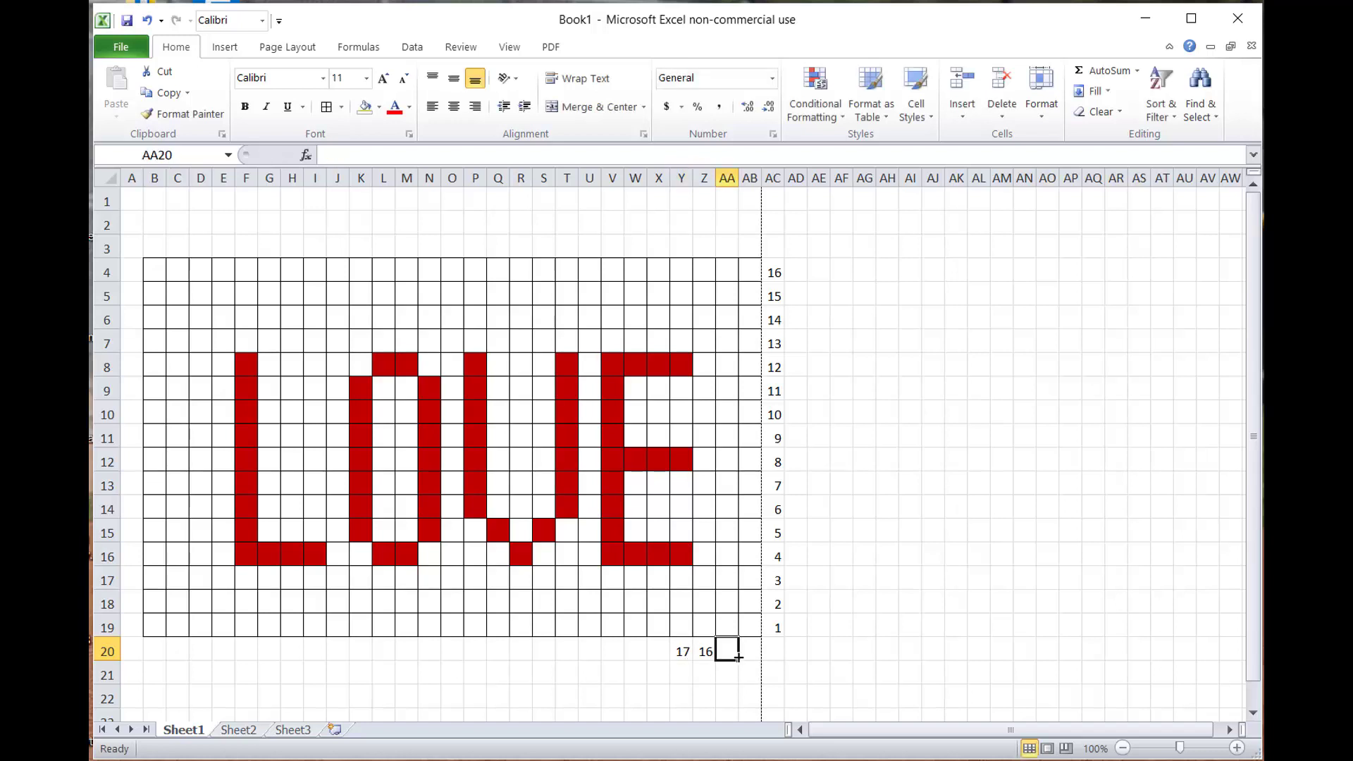
{"action": "type", "text": "15"}
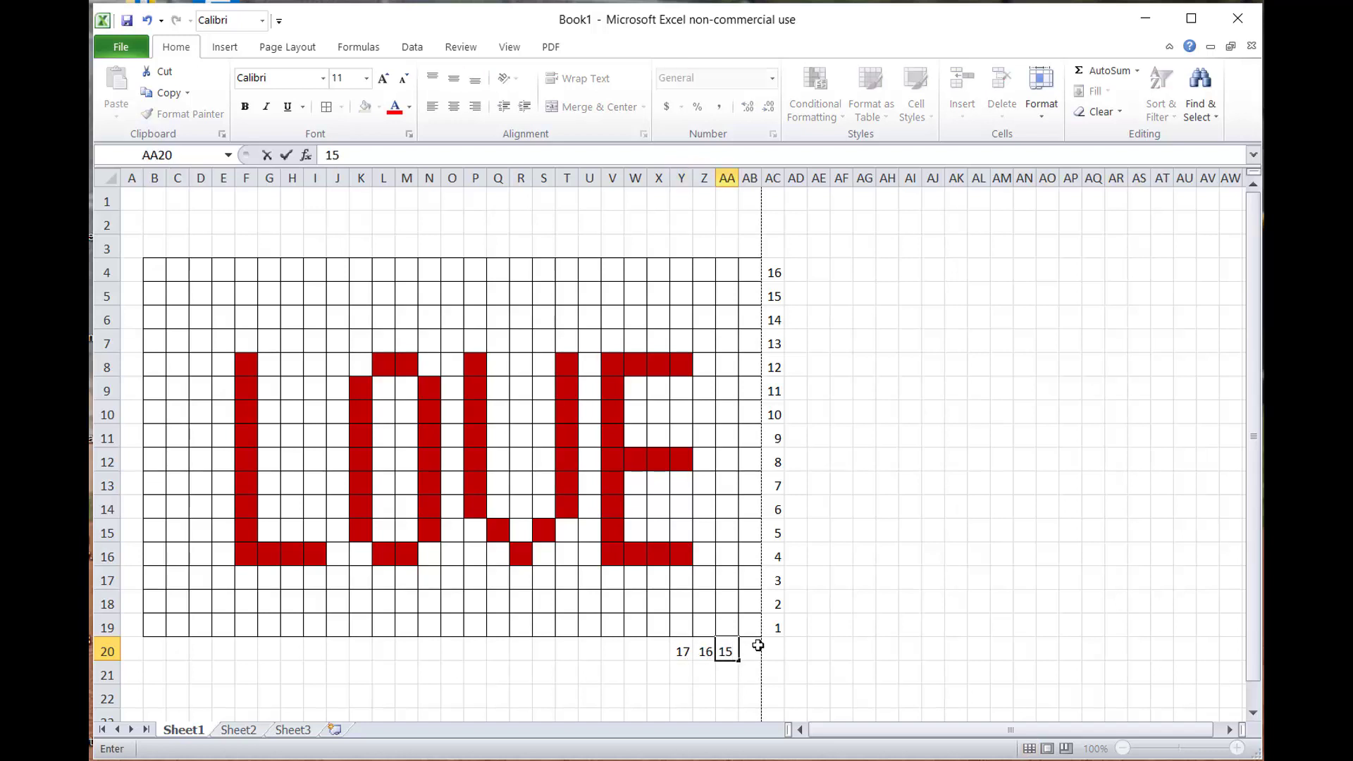
{"action": "left_click", "coordinate": [757, 646]}
{"action": "type", "text": "14"}
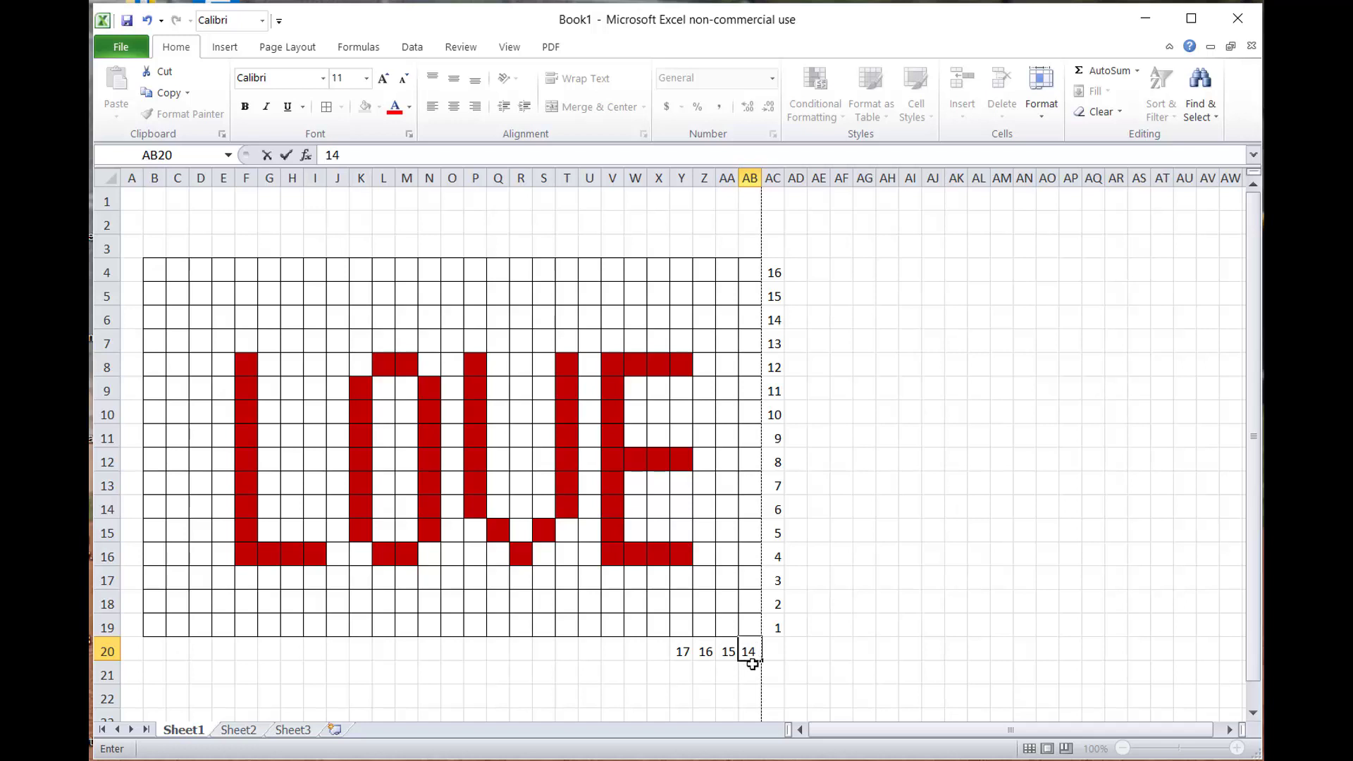
{"action": "left_click", "coordinate": [747, 658]}
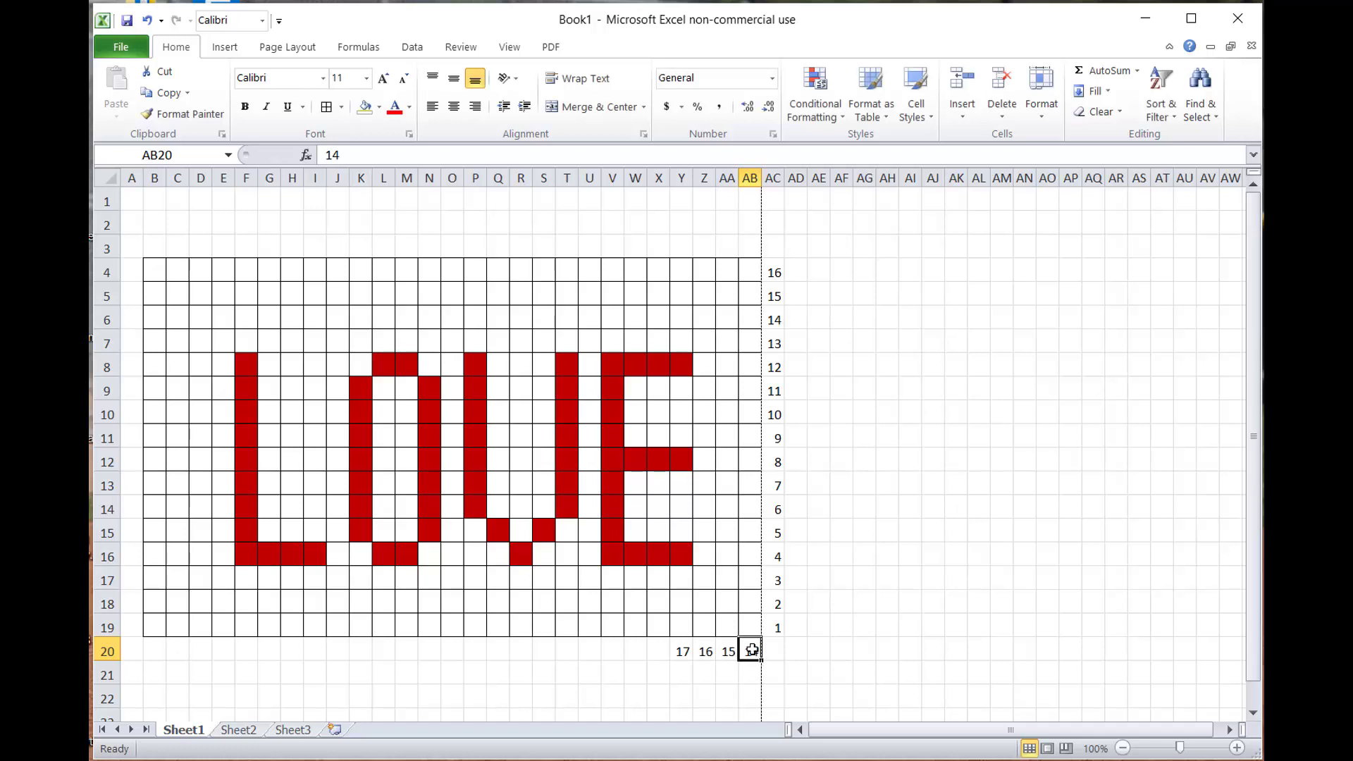
{"action": "left_click_drag", "start_coordinate": [750, 649], "coordinate": [684, 649]}
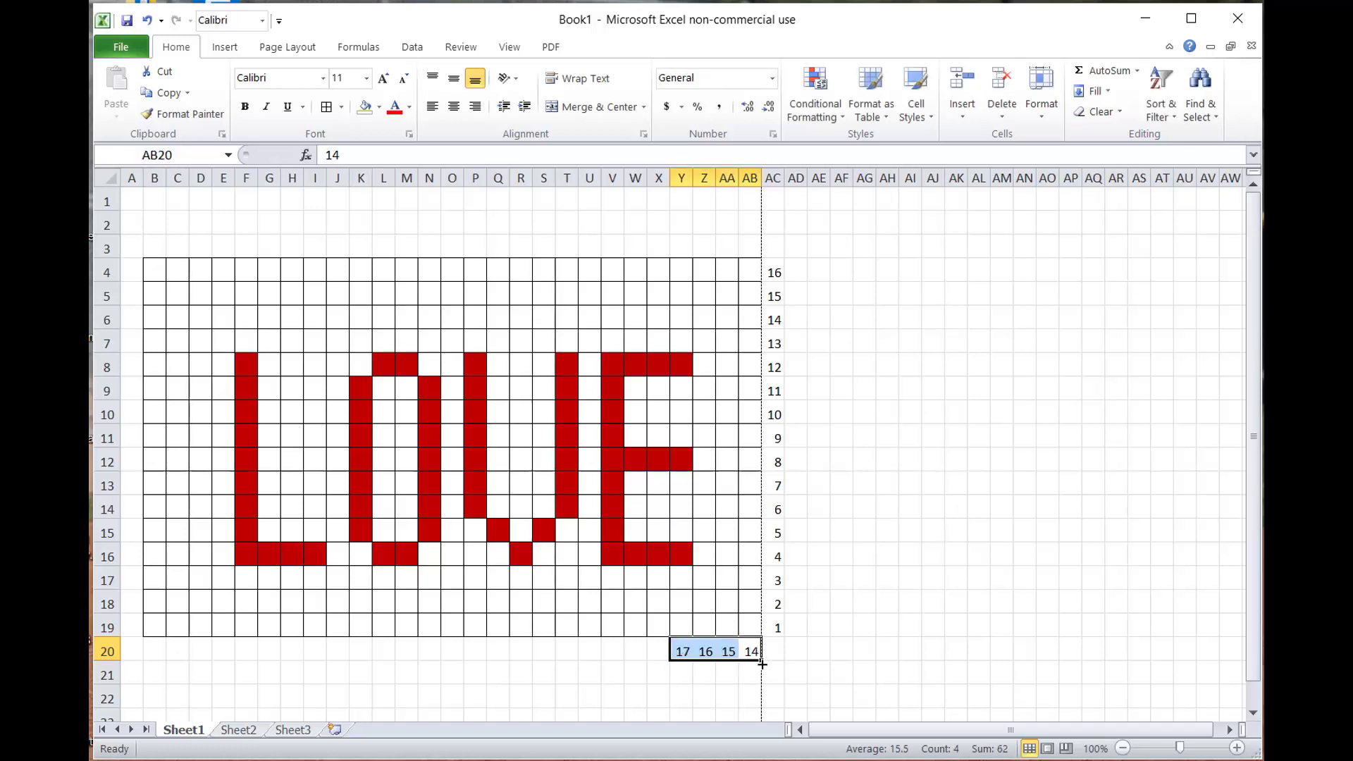
{"action": "left_click_drag", "start_coordinate": [762, 664], "coordinate": [154, 656]}
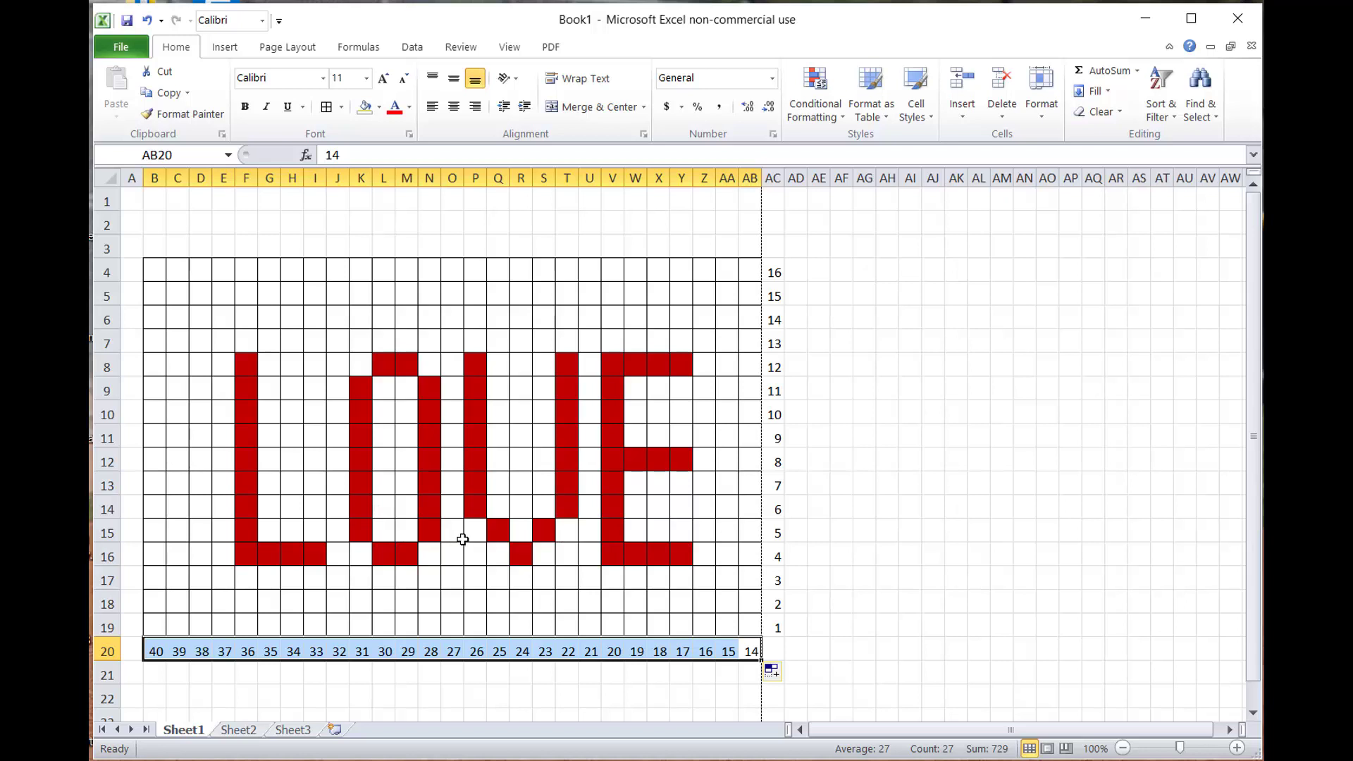
Select the LOVE chart B4:AC20, including row numbers 1–16 and stitch numbers 40–14, and copy it
{"action": "left_click", "coordinate": [159, 679]}
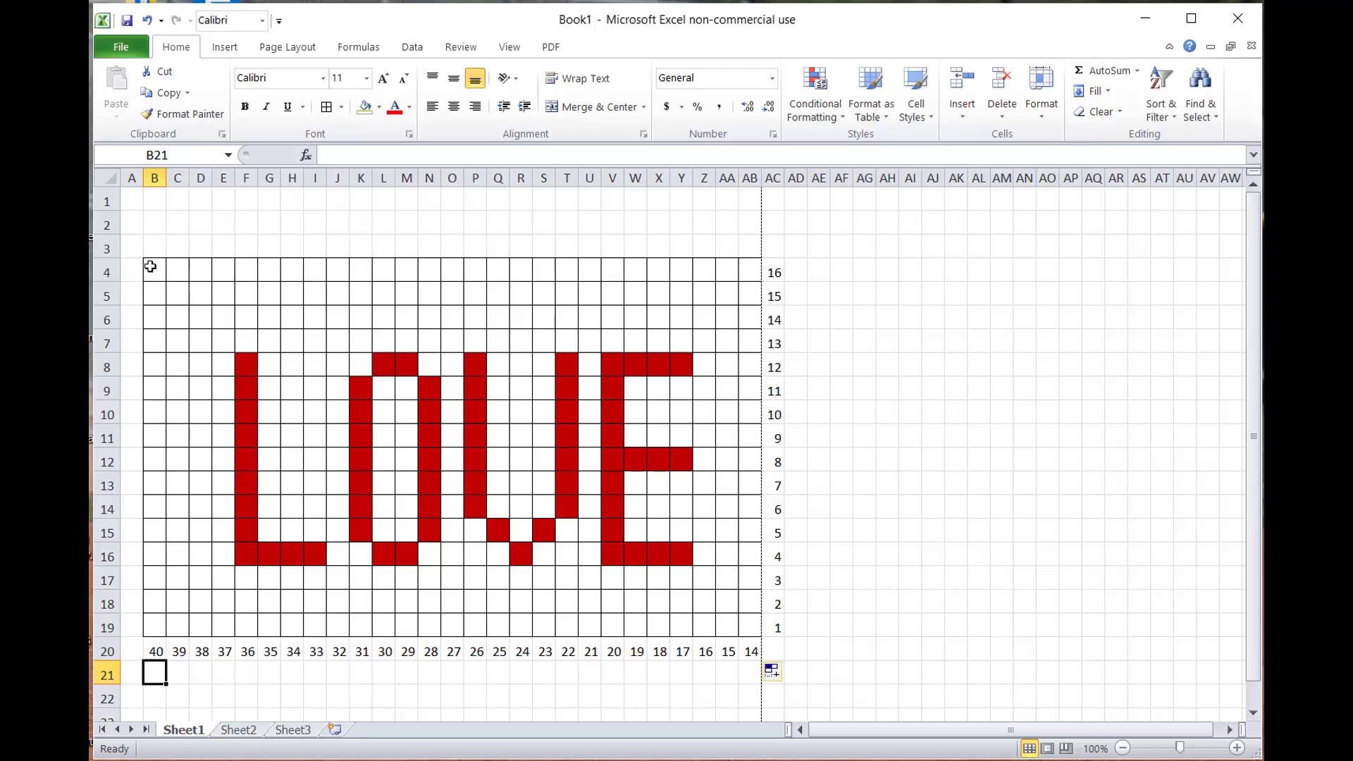
{"action": "left_click_drag", "start_coordinate": [150, 267], "coordinate": [773, 653]}
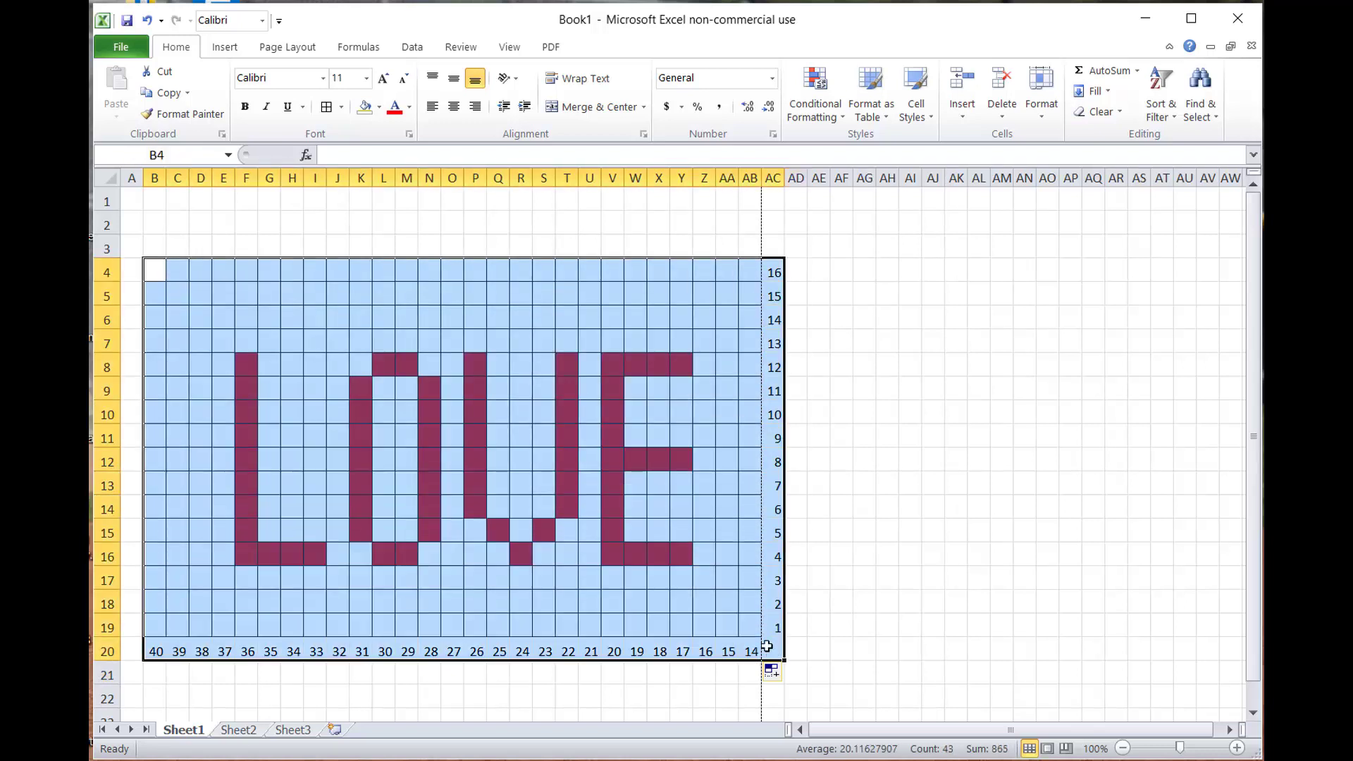
{"action": "right_click", "coordinate": [701, 596]}
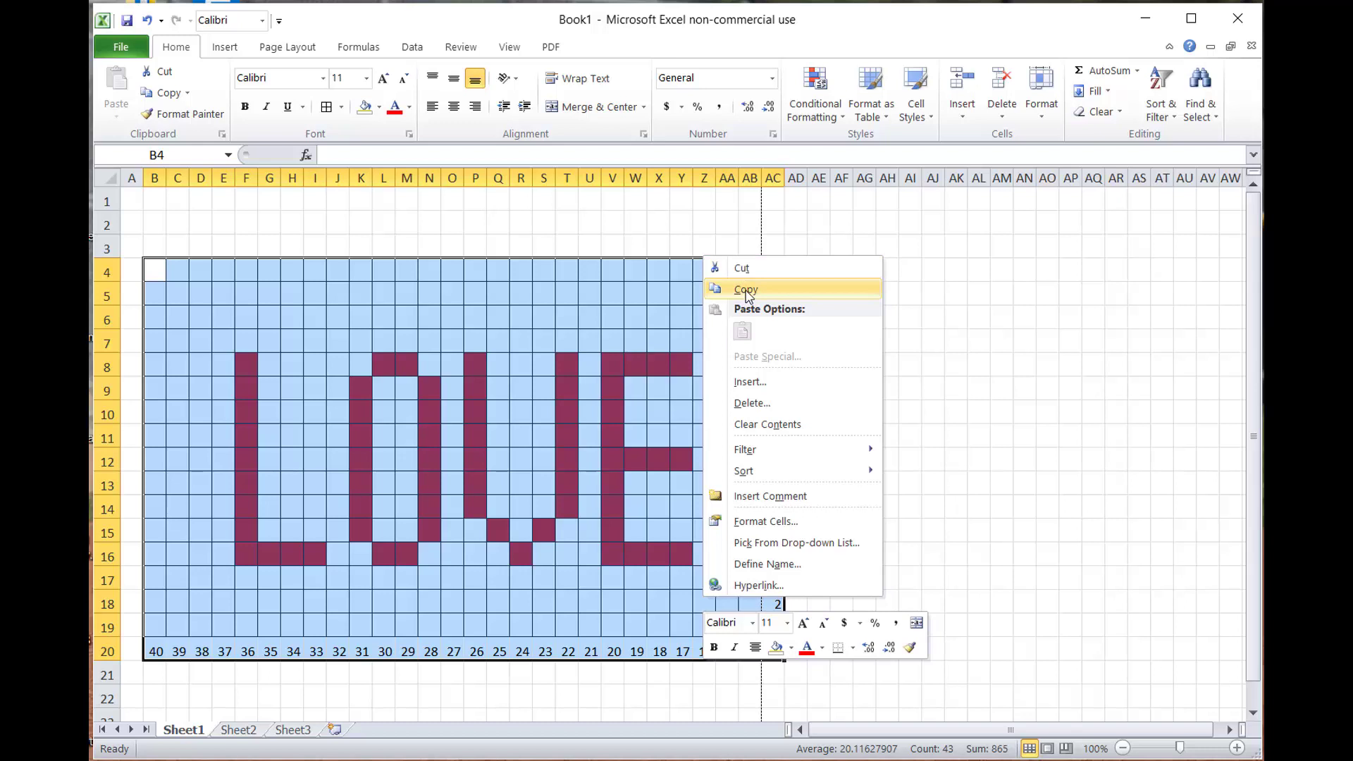
{"action": "left_click", "coordinate": [589, 673]}
{"action": "left_click", "coordinate": [611, 670]}
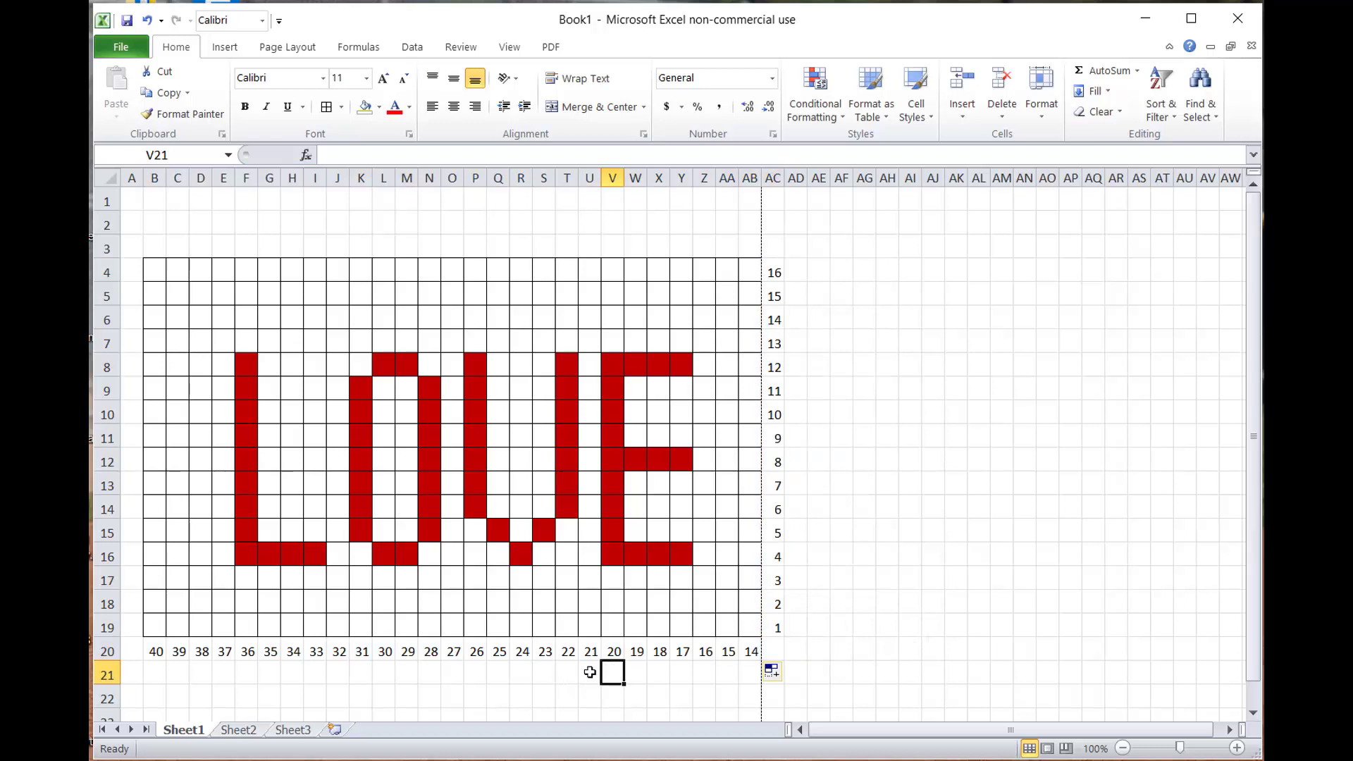